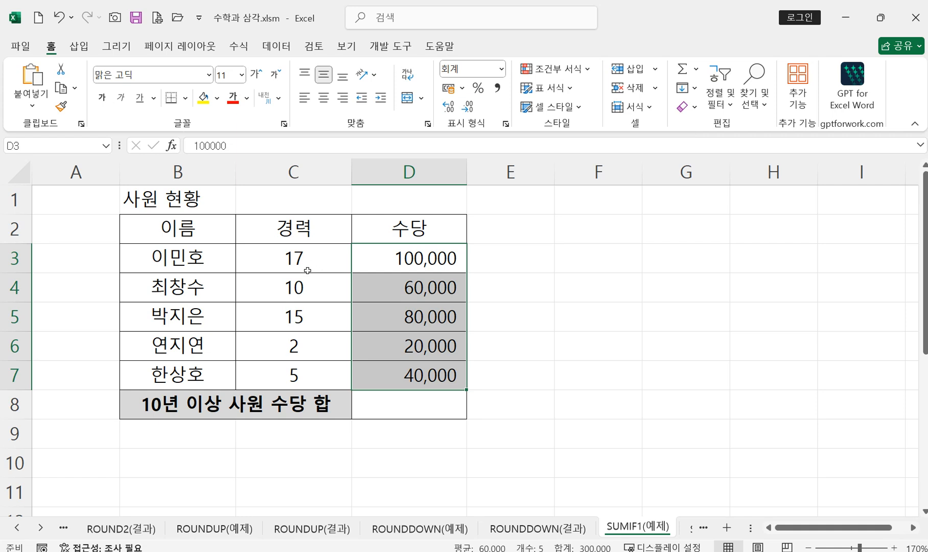
Step: Start a SUMIF function in cell D8 and open its function arguments, placing the dialog clear of the table
click(400, 407)
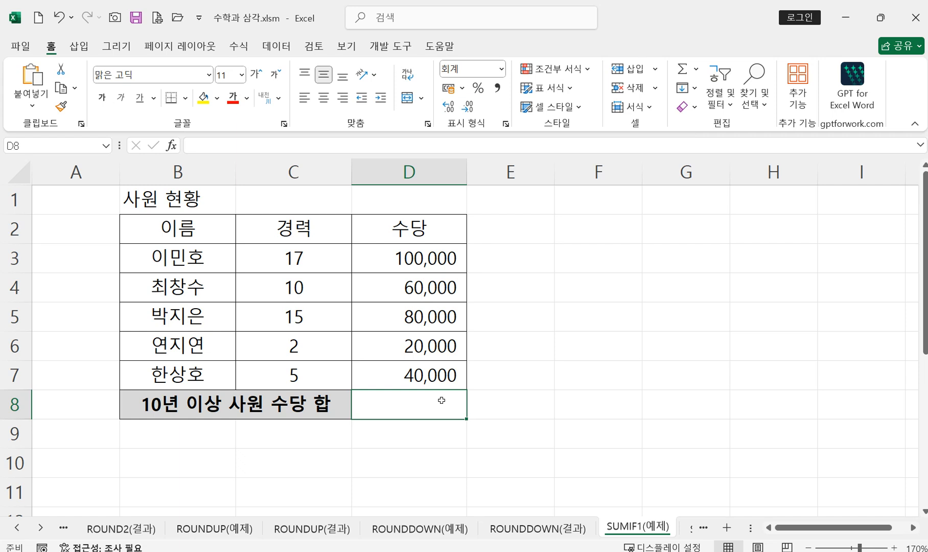
text(=)
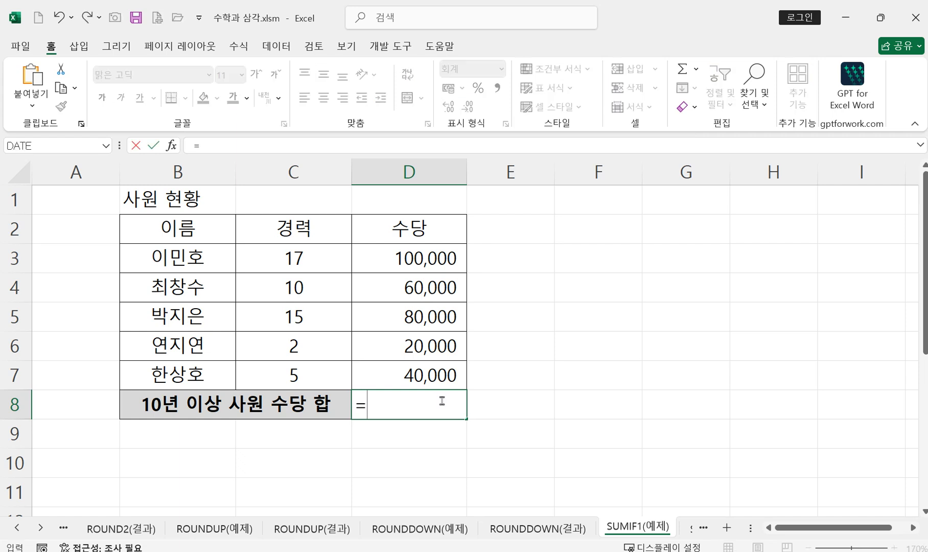
text(su)
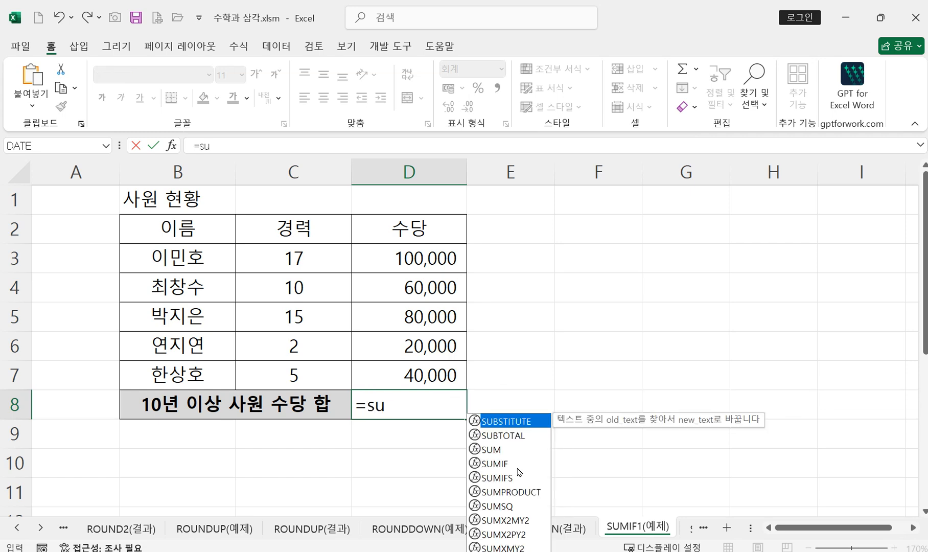
click(508, 464)
double_click(508, 464)
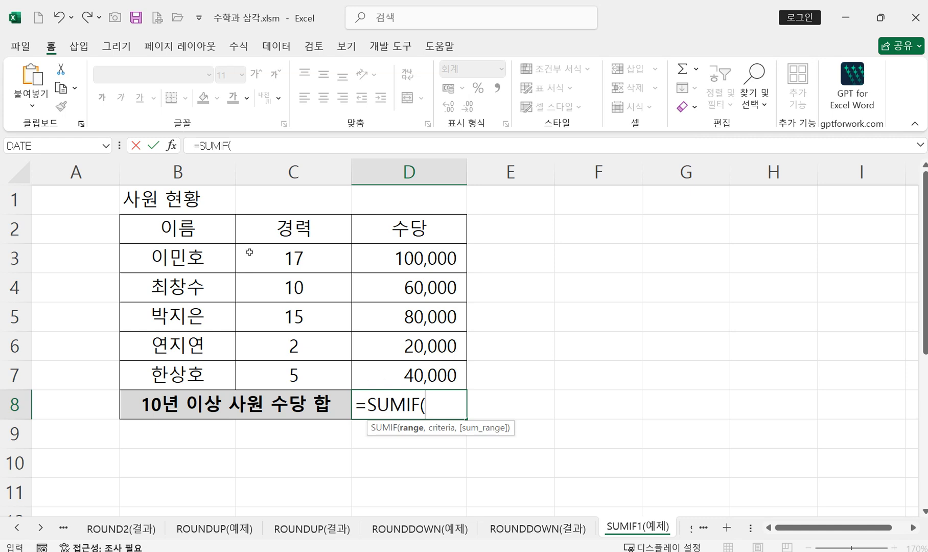
click(172, 146)
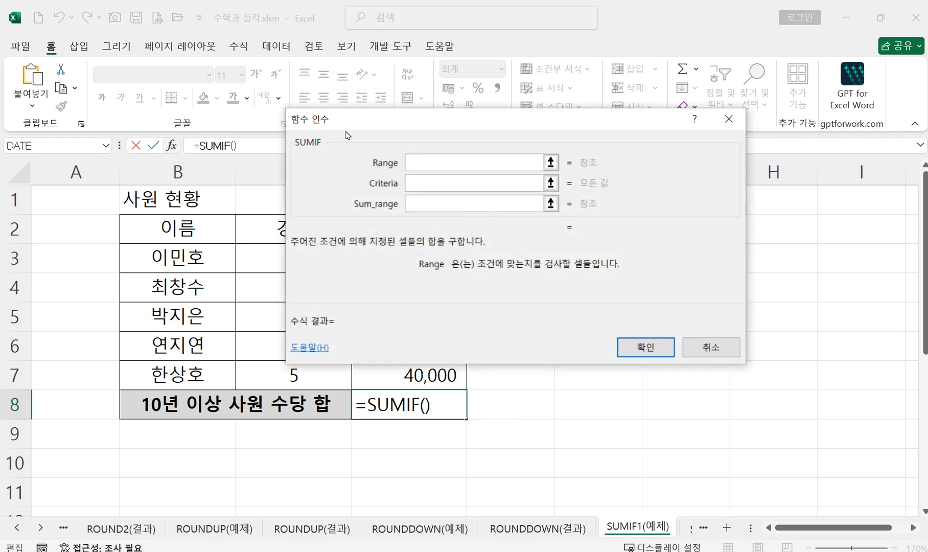
drag(347, 121, 386, 130)
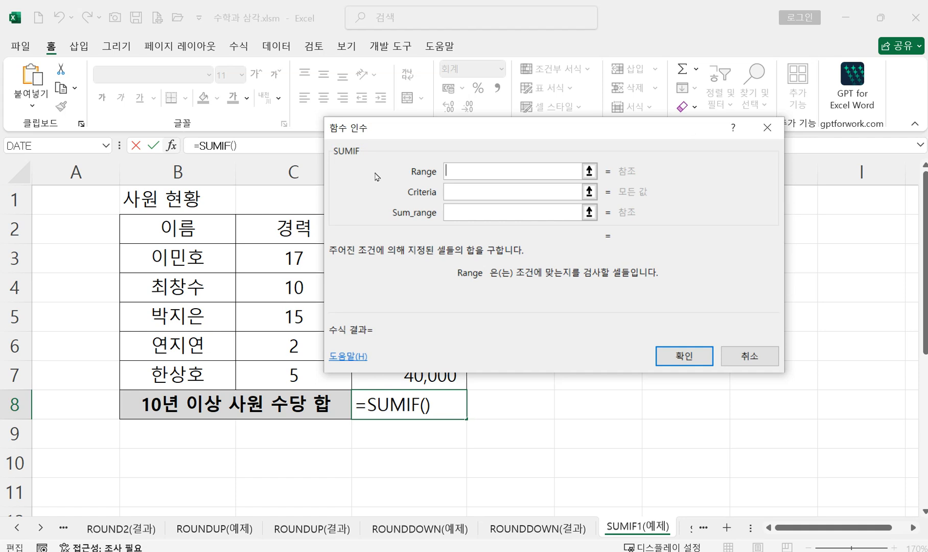
drag(468, 135, 655, 117)
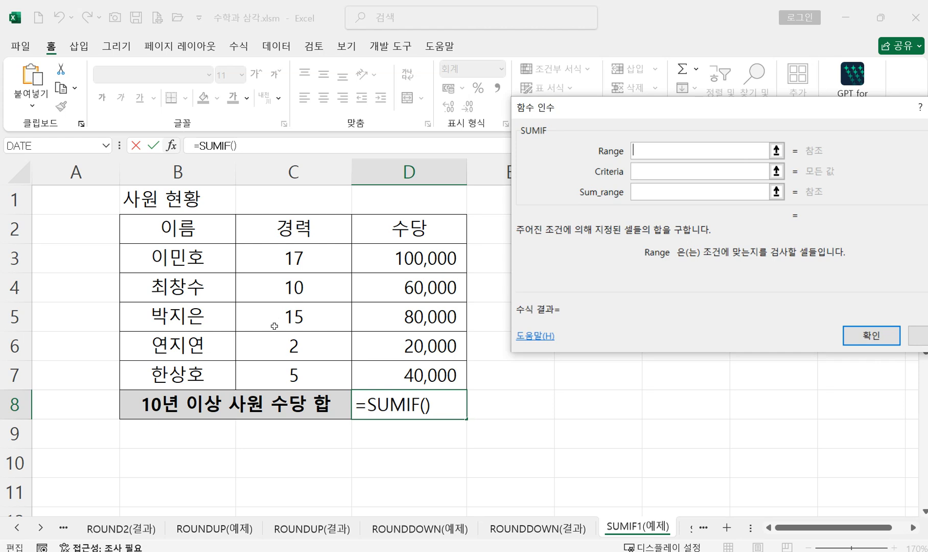
Step: Set the SUMIF criteria to >=10 and its range to the experience values in C3:C7
click(642, 173)
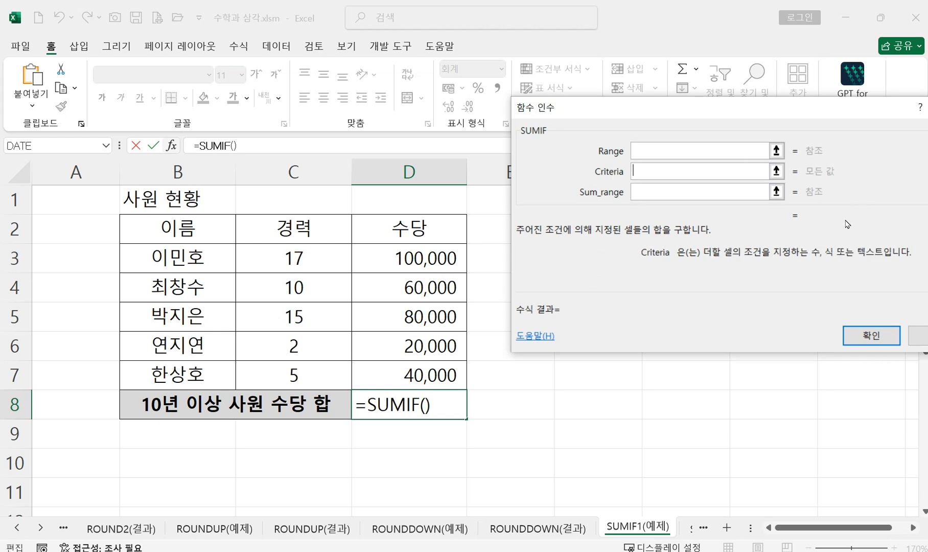
text(>=10)
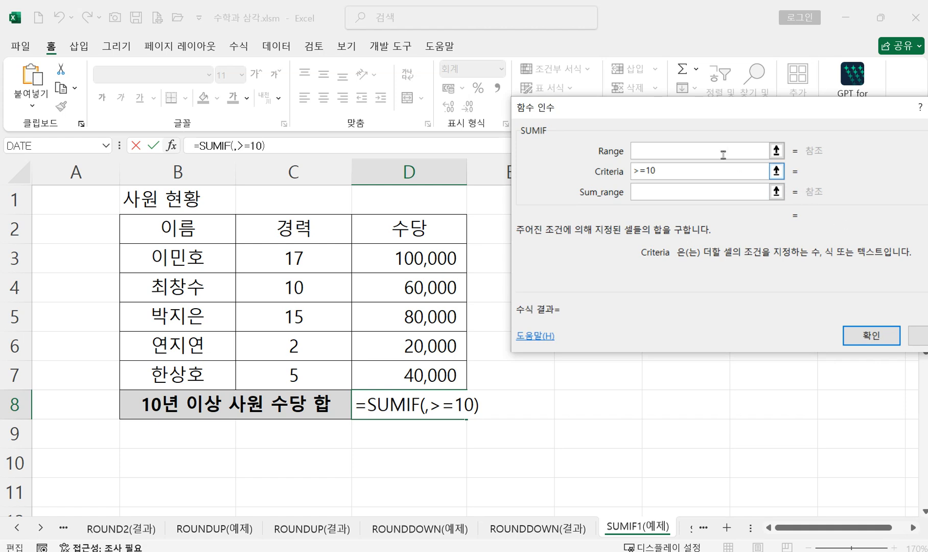
click(679, 152)
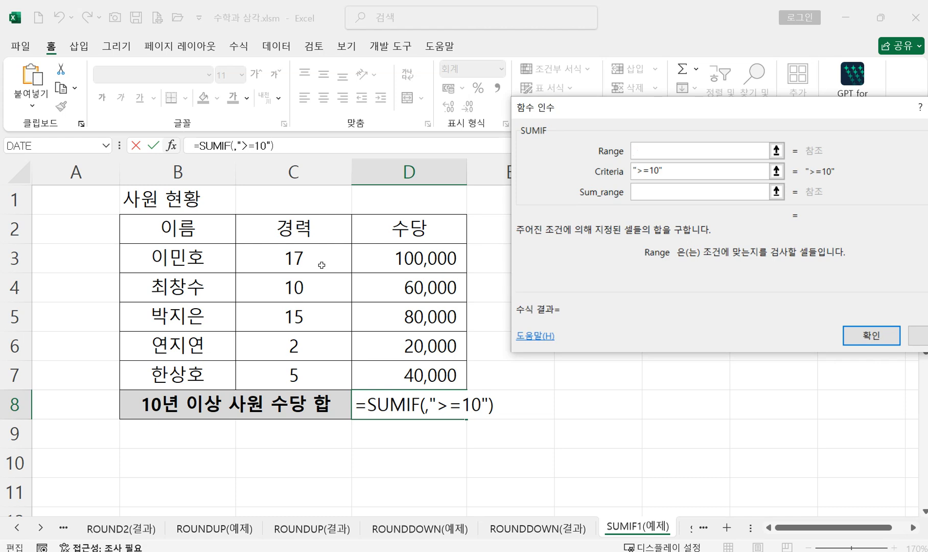
drag(314, 254, 315, 371)
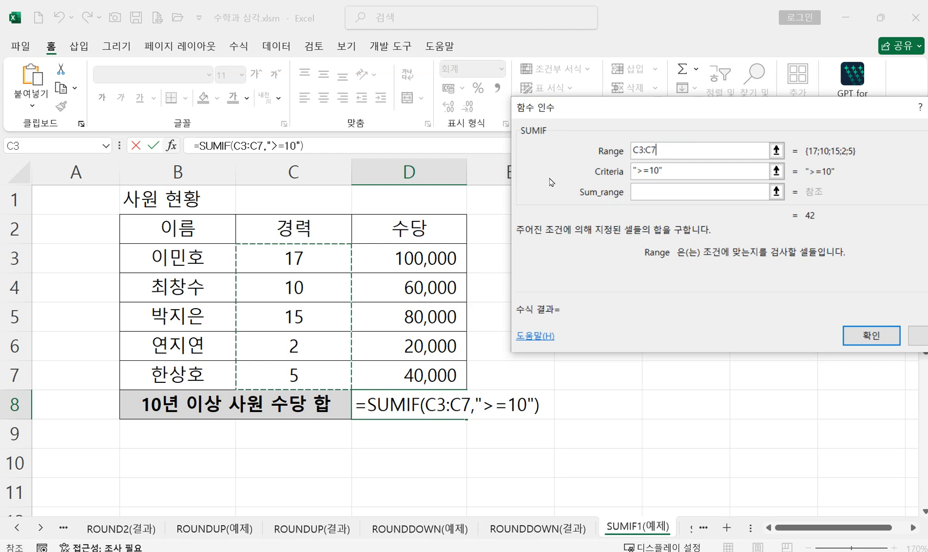
Step: Set the sum range to the allowances in D3:D7 and enter the SUMIF formula in D8
click(637, 149)
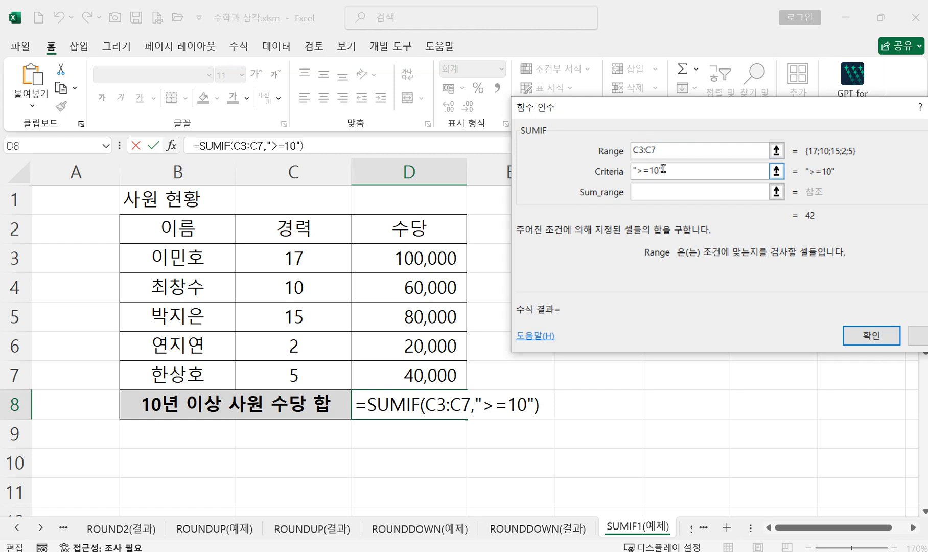
click(654, 192)
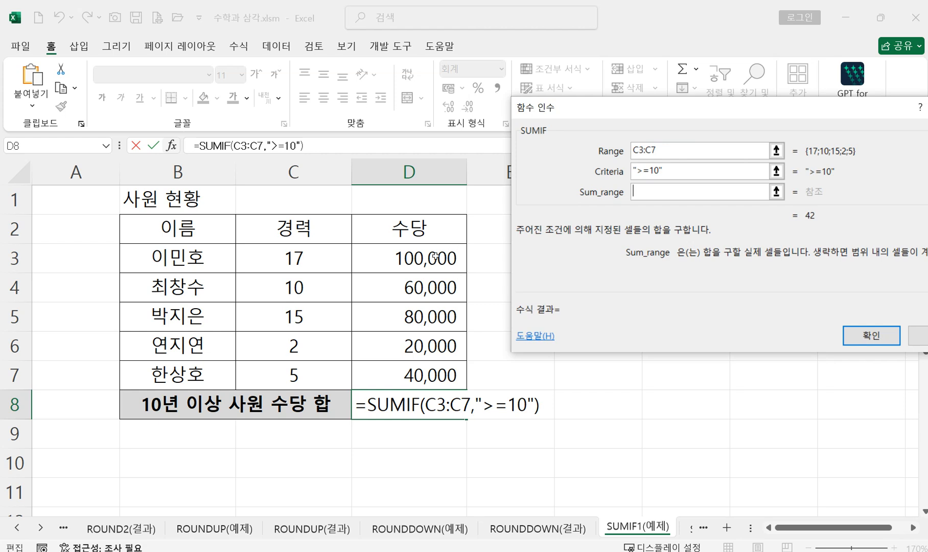
drag(408, 254, 414, 364)
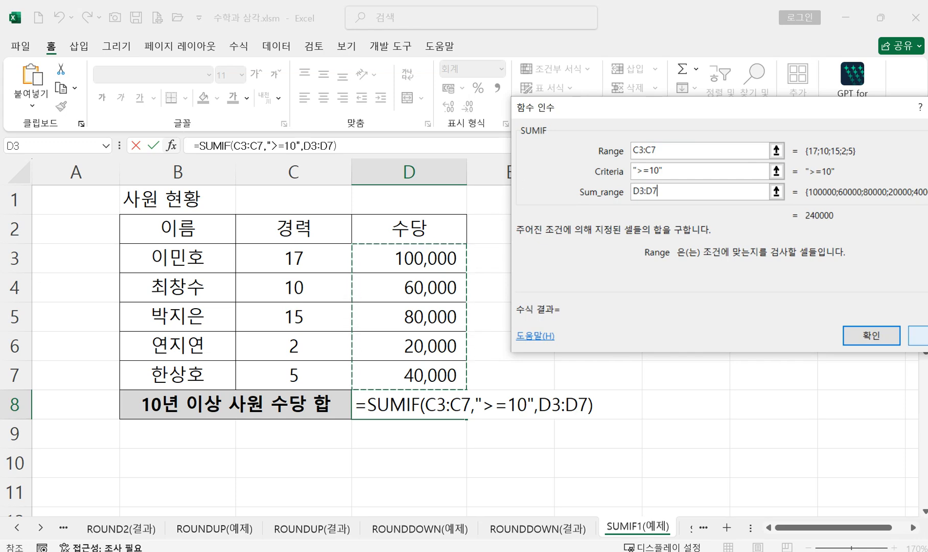
click(890, 339)
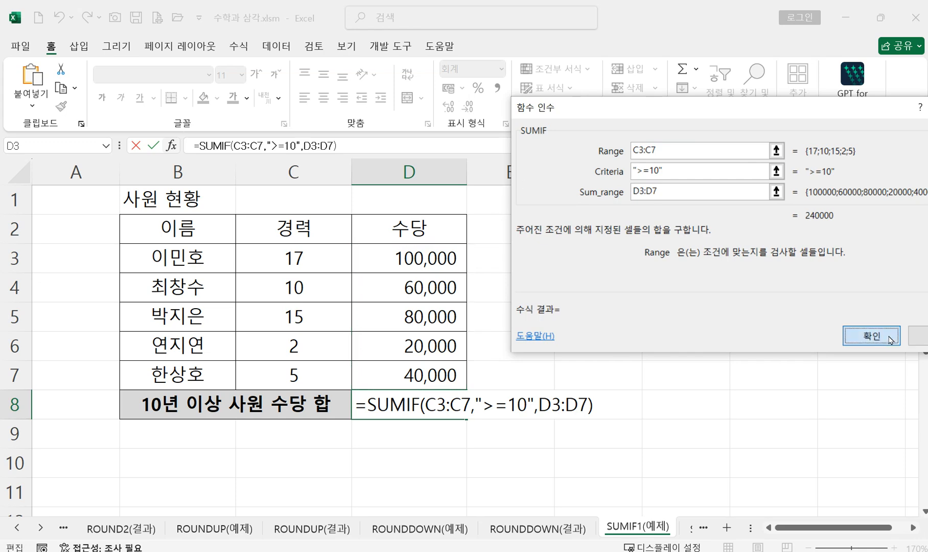
click(889, 340)
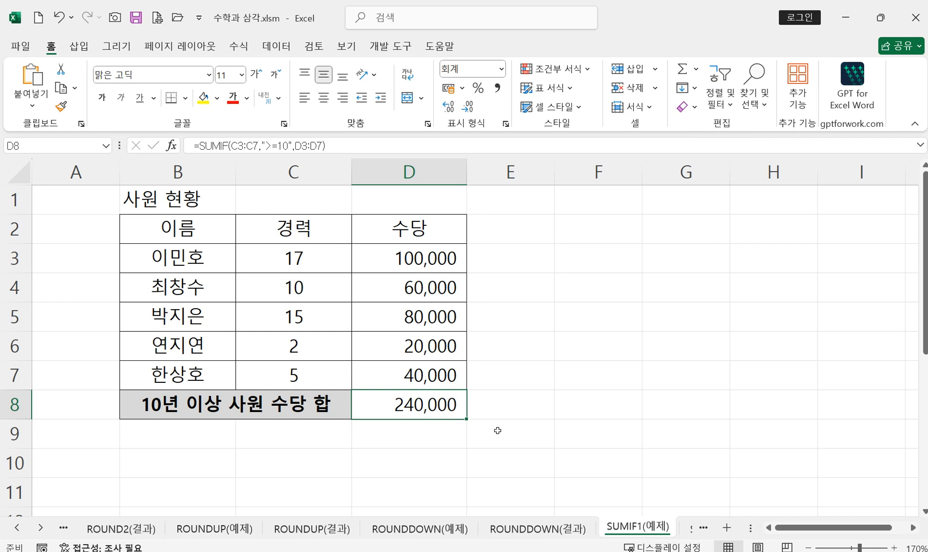
Step: Start a second SUMIF function in cell D9 and open its function arguments
click(411, 432)
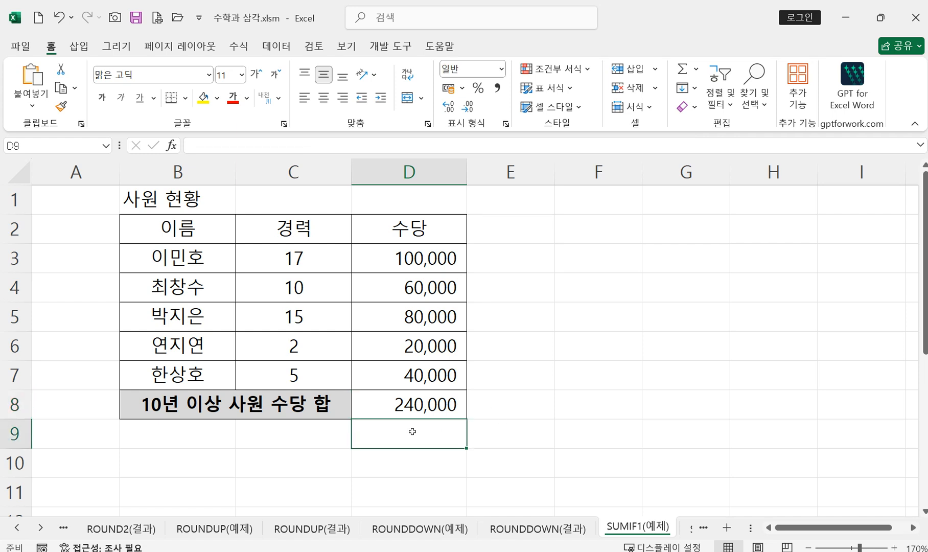
text(=)
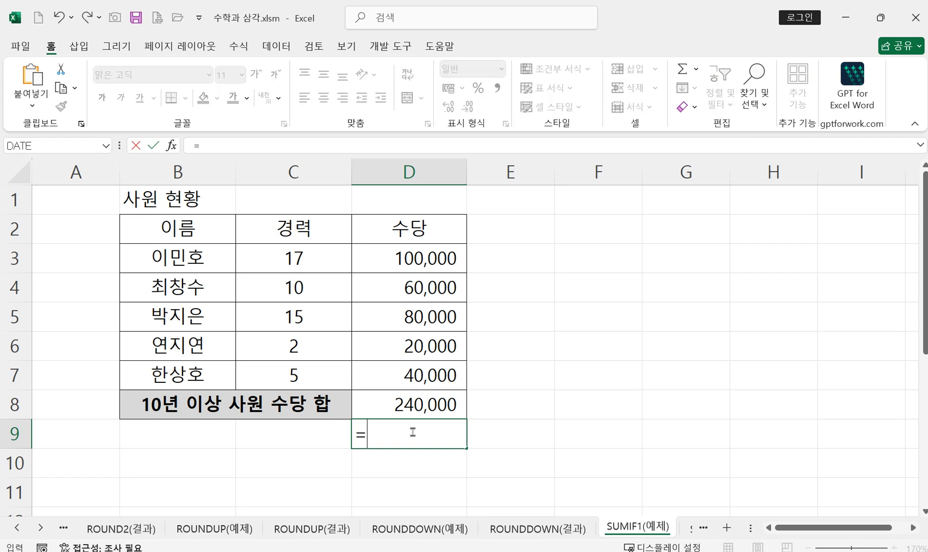
text(su)
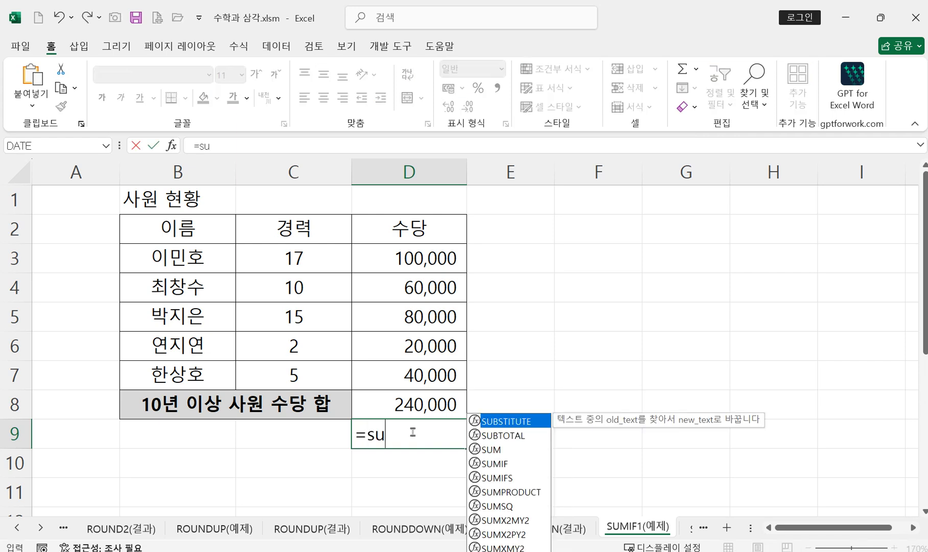
double_click(508, 463)
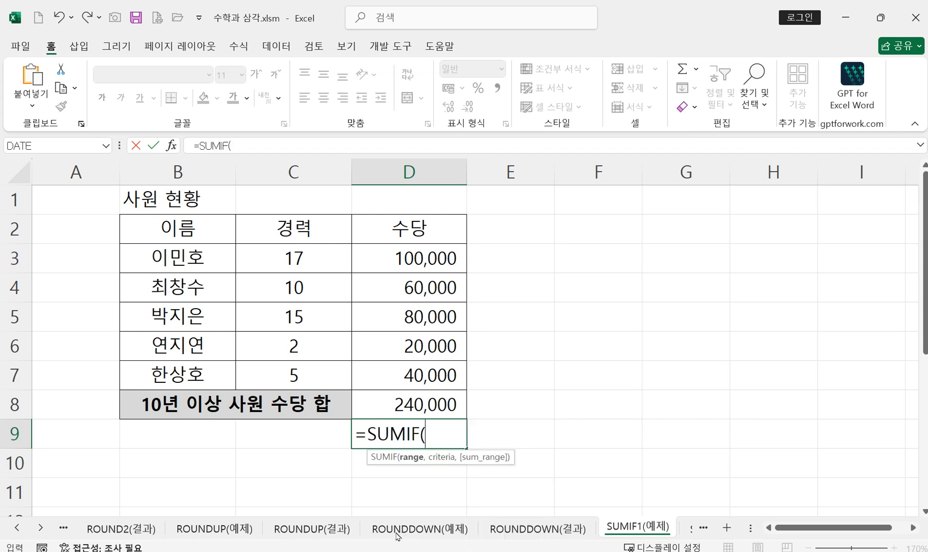
click(171, 147)
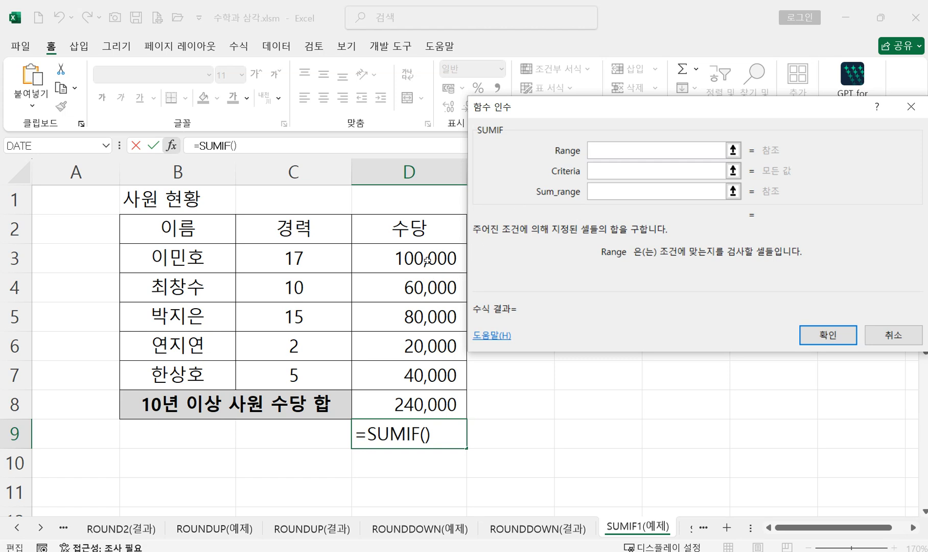
Step: Set the range of the D9 SUMIF to C3:C7 and its criteria to <10
drag(317, 263, 311, 379)
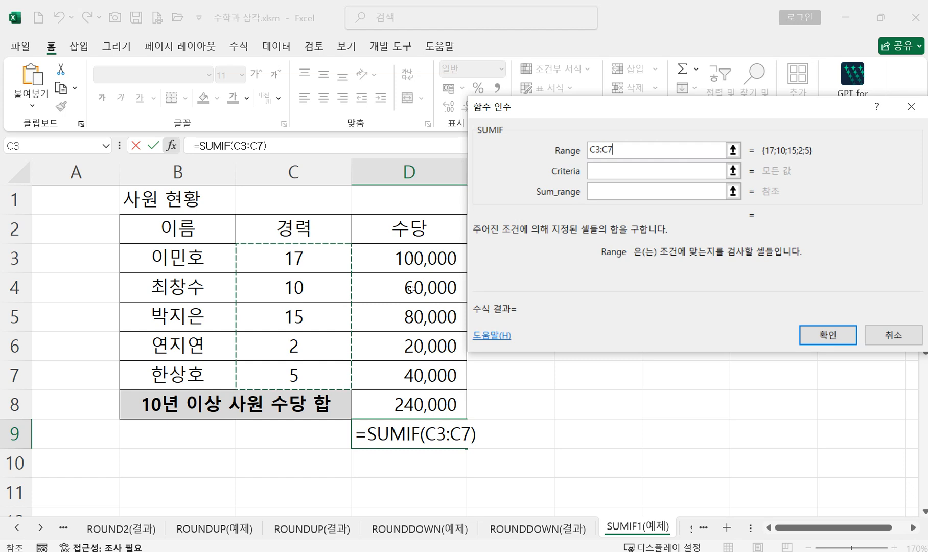
click(605, 168)
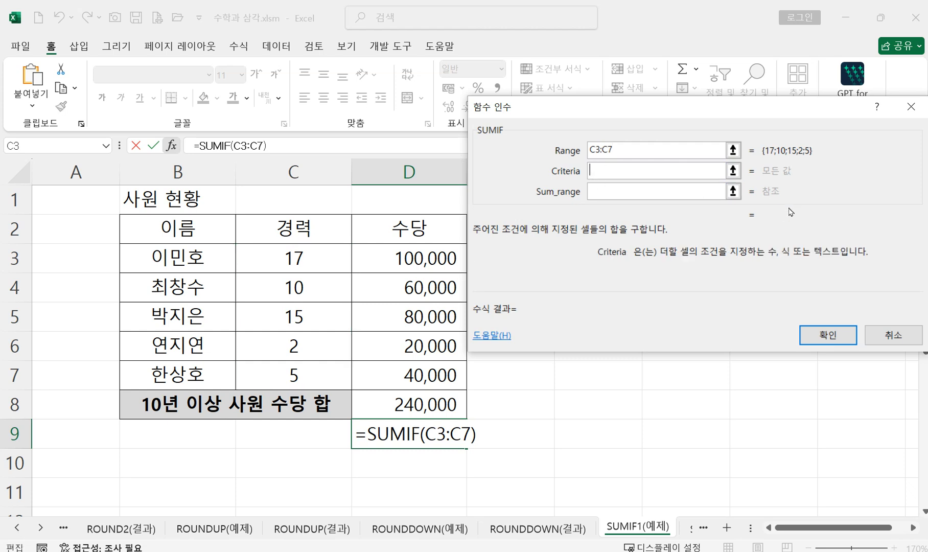
text(<10)
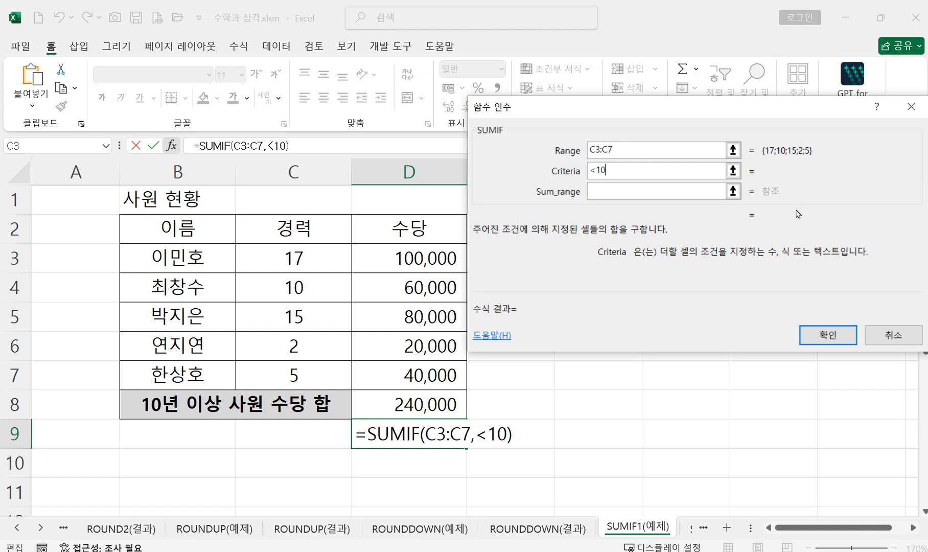
Step: Set the sum range to D3:D7 and enter the SUMIF formula in D9
click(625, 192)
drag(402, 257, 411, 372)
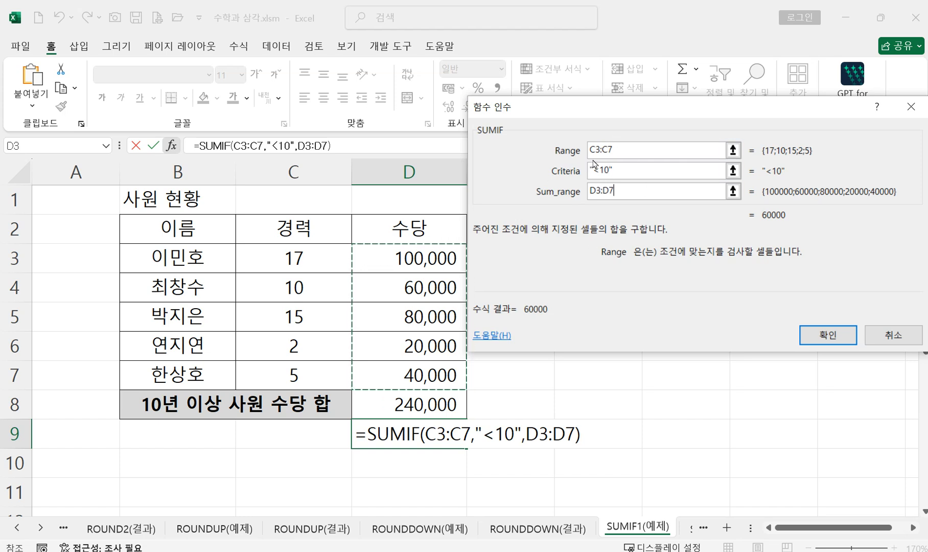
click(820, 339)
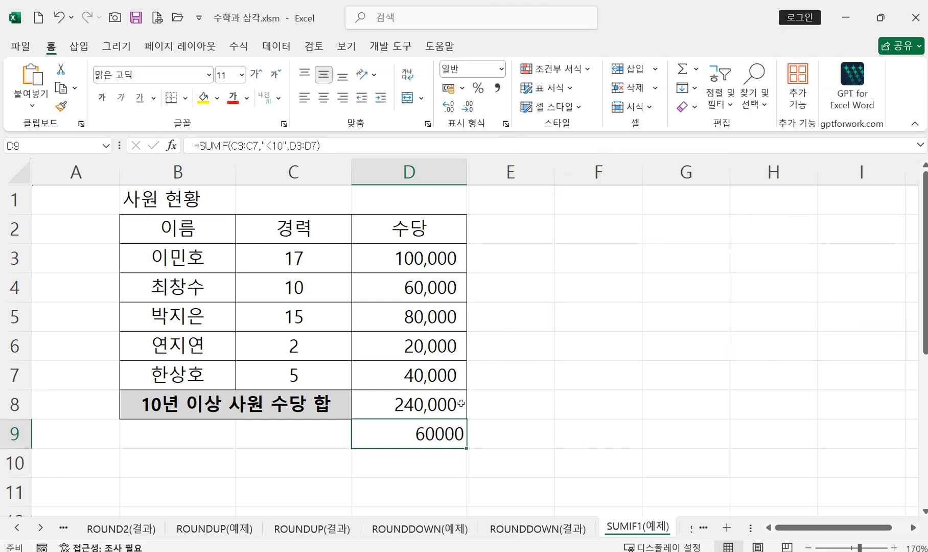
Step: Reopen the function arguments of the SUMIF in D8 to review its range, criteria and sum range
double_click(443, 403)
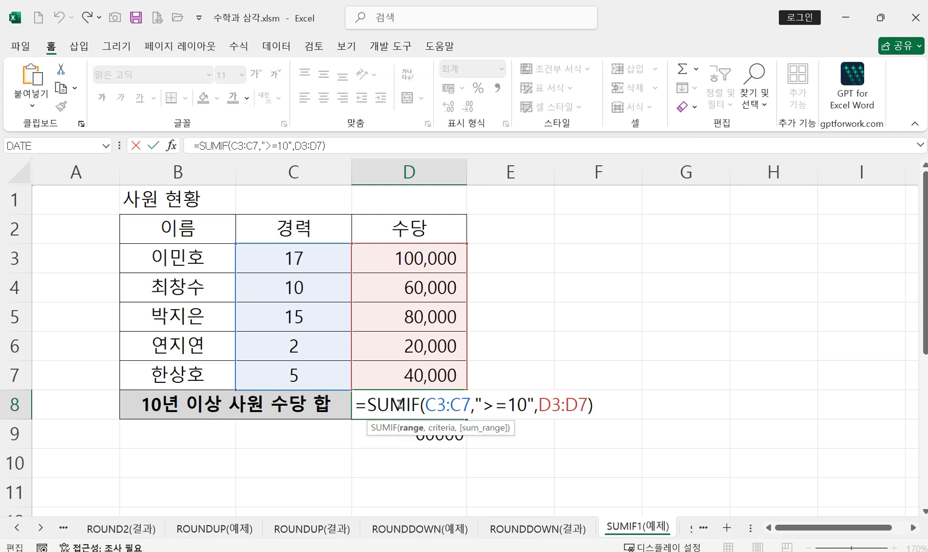
click(171, 145)
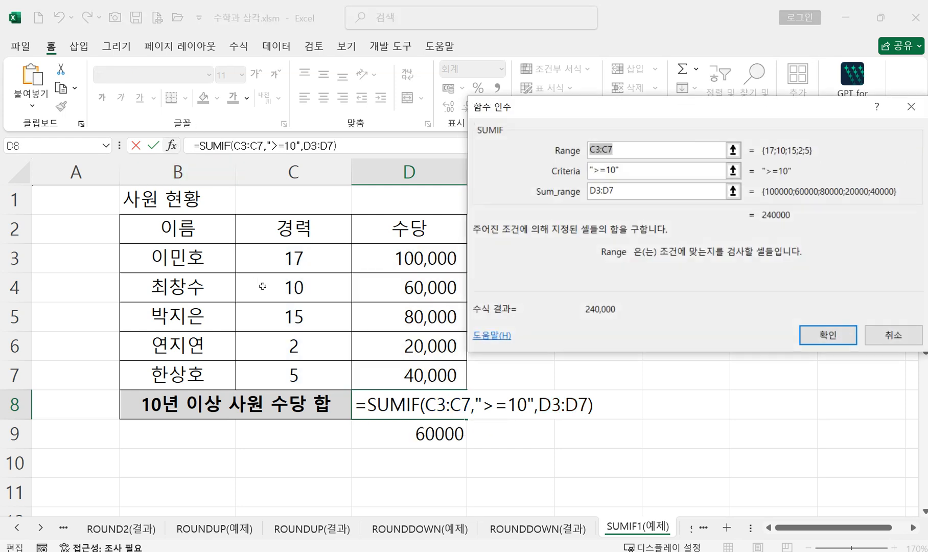
click(633, 154)
click(814, 342)
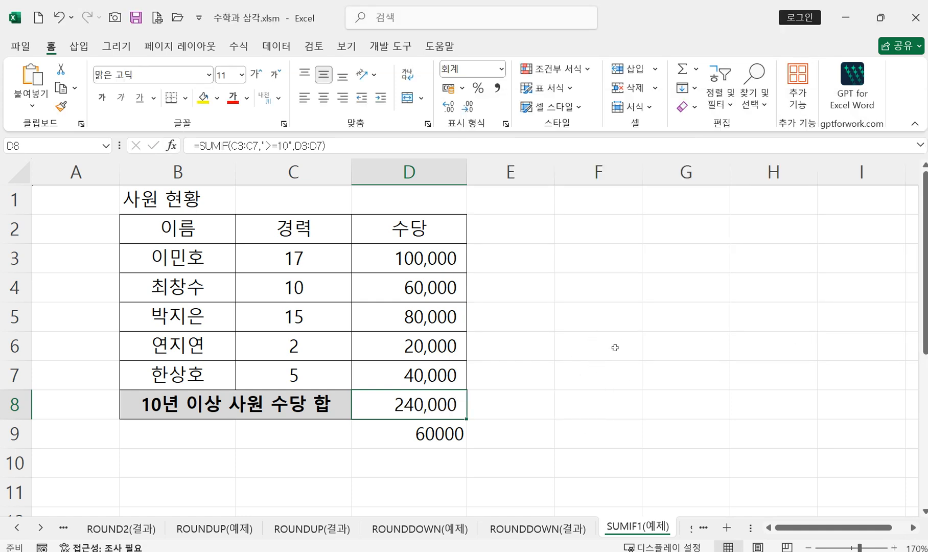
Step: Paste the copied picture of the SUMIF arguments at E1 and show the formula of D8 beside it
click(502, 195)
key(ctrl+v)
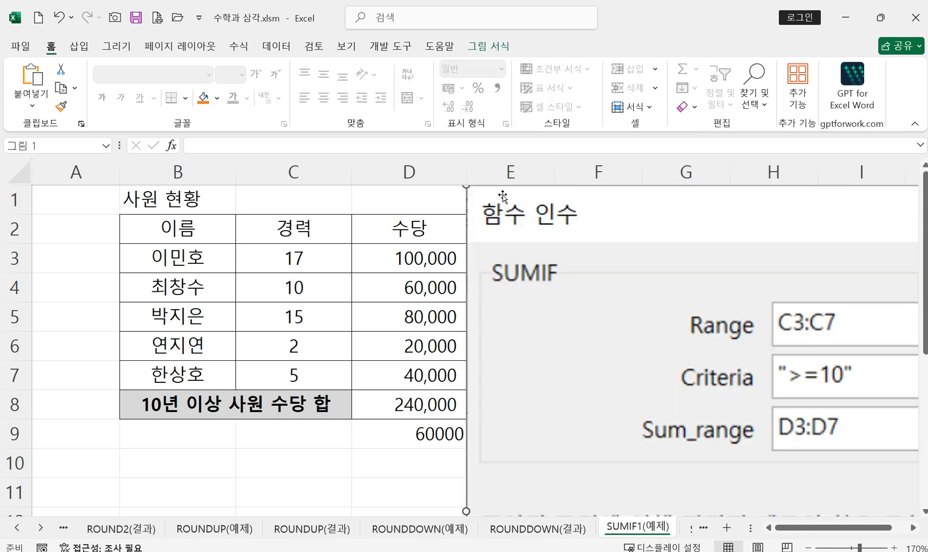
double_click(439, 407)
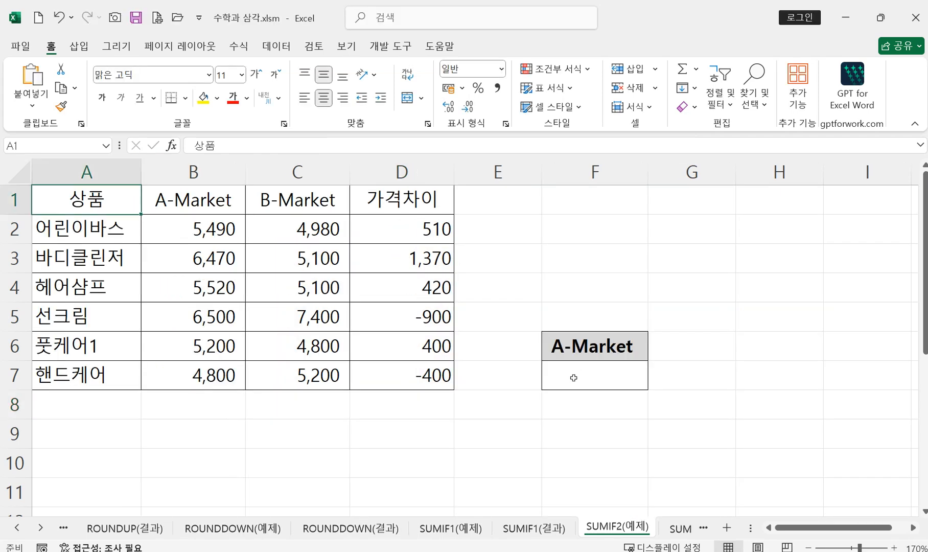
Step: On the SUMIF2(예제) sheet, examine the A-Market prices and the 가격차이 column, and select result cell F7
click(552, 379)
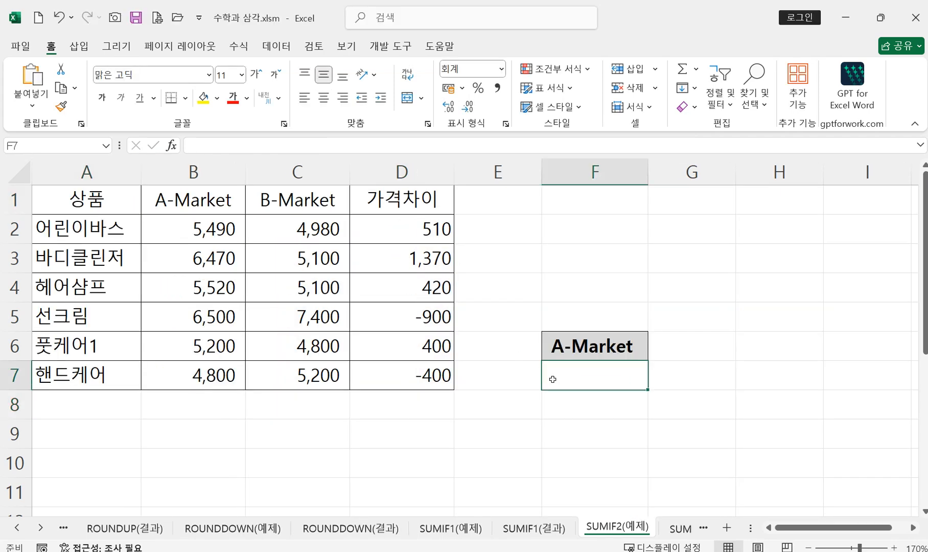
drag(201, 230, 200, 369)
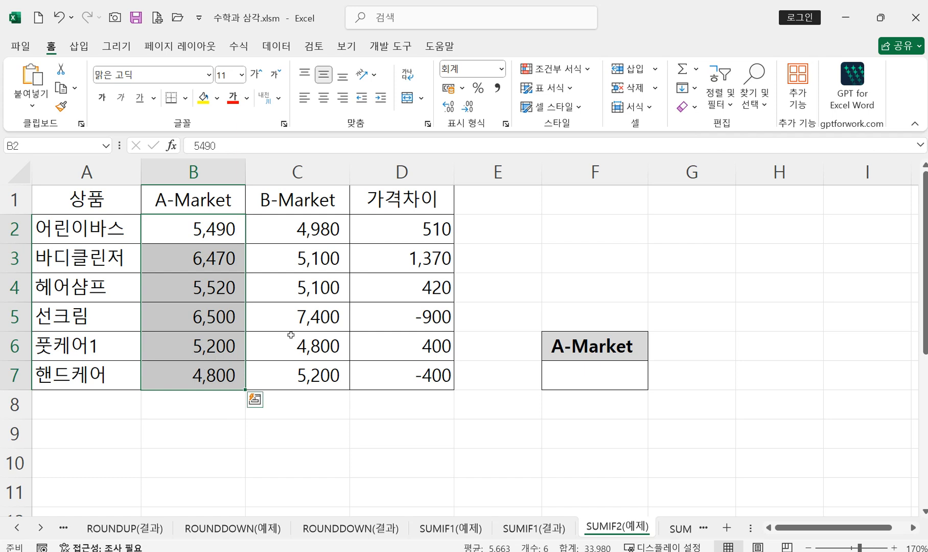
drag(419, 235, 422, 366)
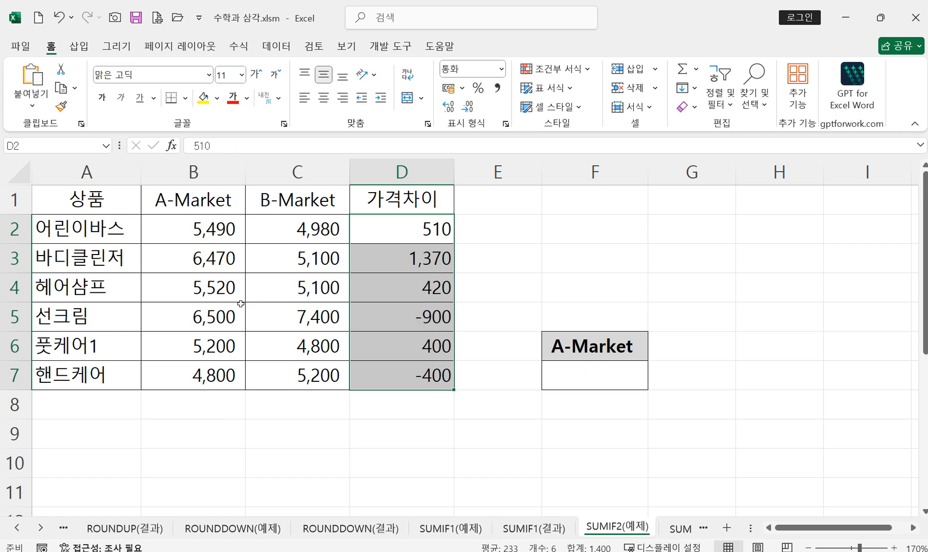
click(211, 320)
click(564, 377)
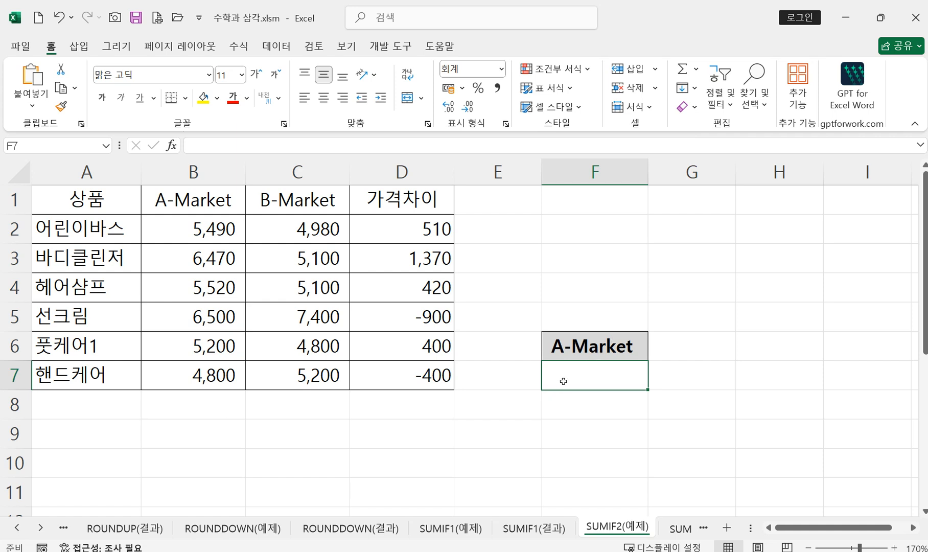
Step: Start a SUMIF formula in F7 and set its range to the price differences in D2:D7
text(=su)
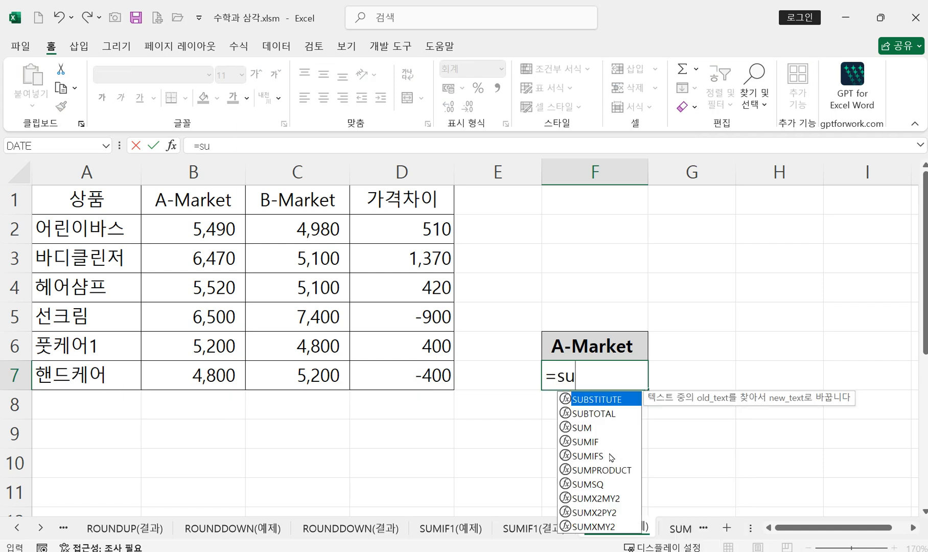
double_click(584, 441)
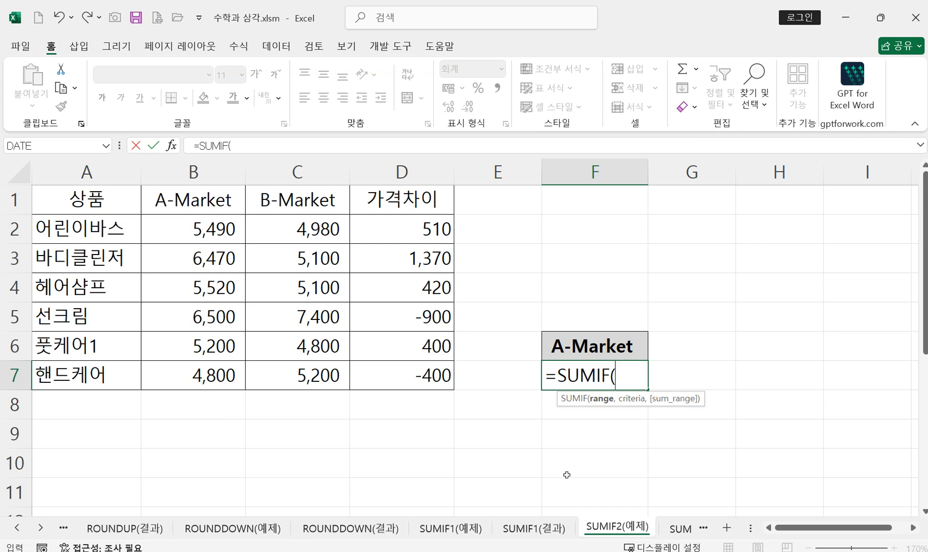
click(172, 146)
drag(512, 114, 388, 193)
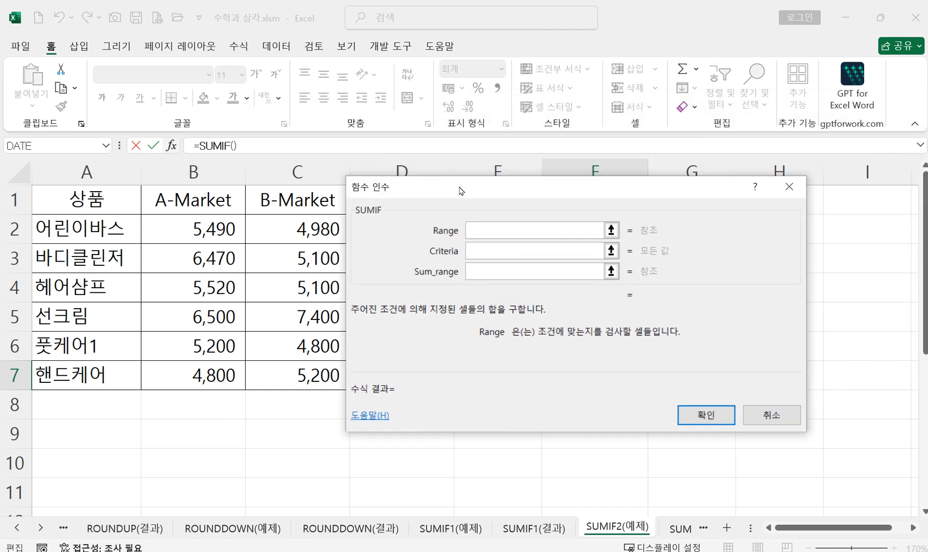
drag(459, 190, 649, 193)
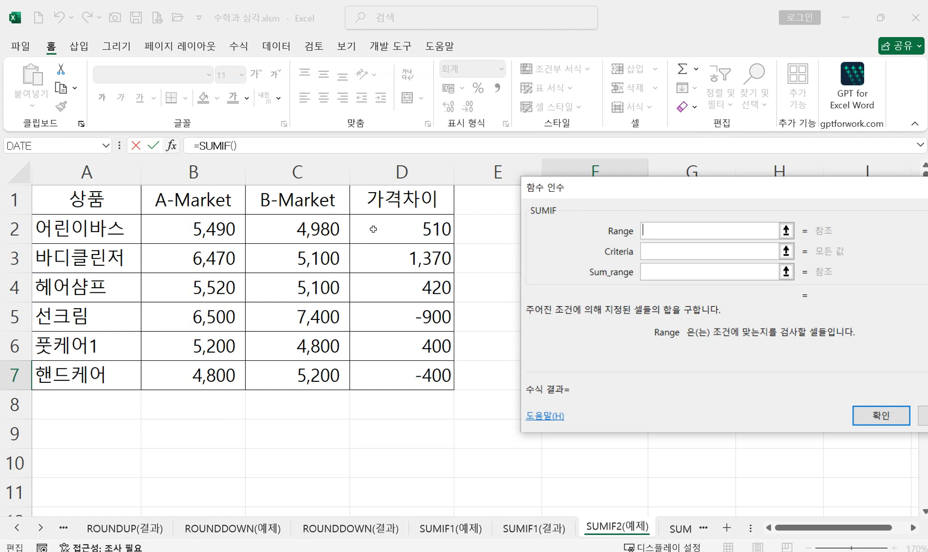
drag(372, 229, 395, 366)
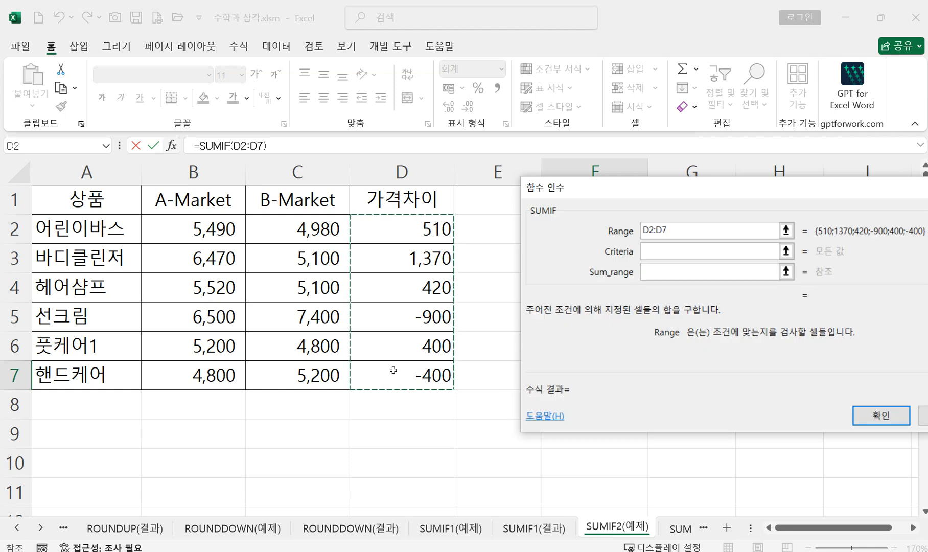
Step: Set the criteria to "<0" and the sum range to B2:B7, and enter the SUMIF formula in F7
click(689, 252)
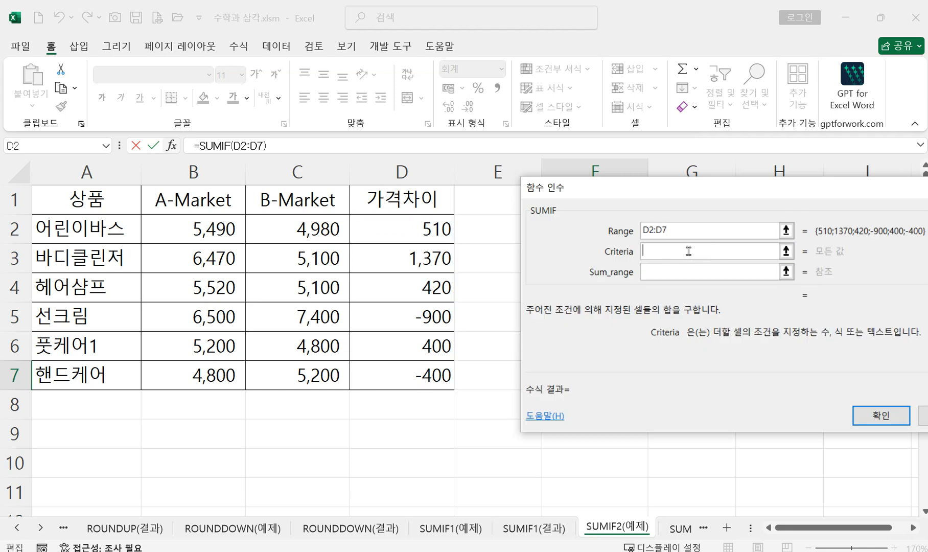
text(<0)
click(669, 231)
click(670, 248)
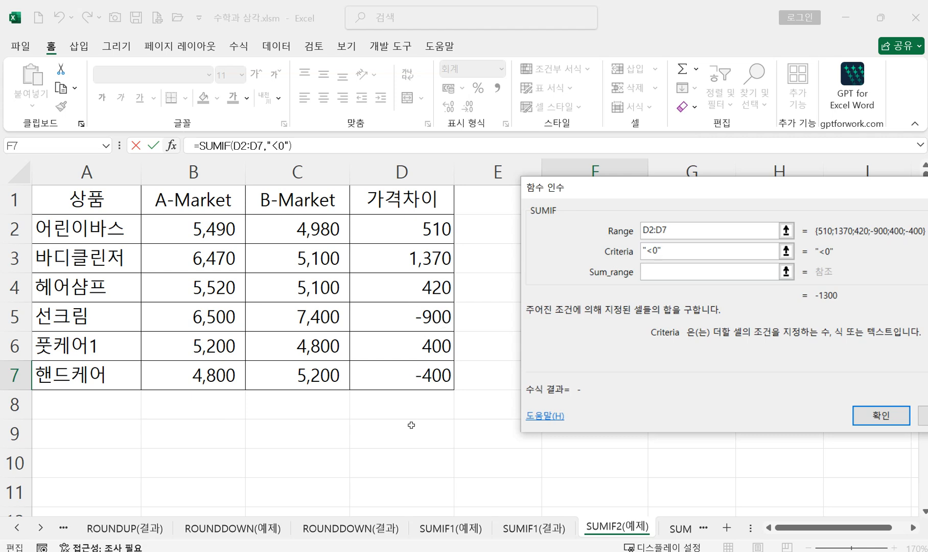
click(709, 276)
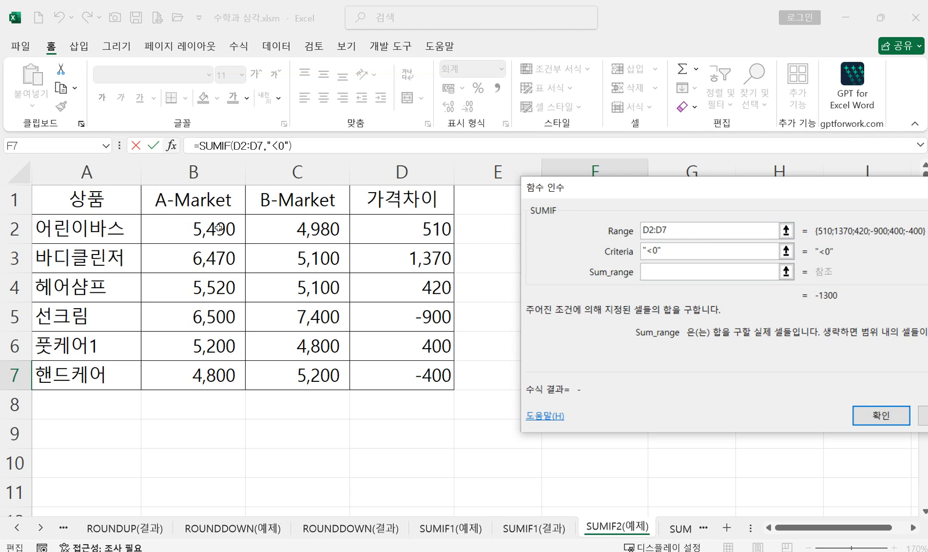
drag(219, 228, 227, 375)
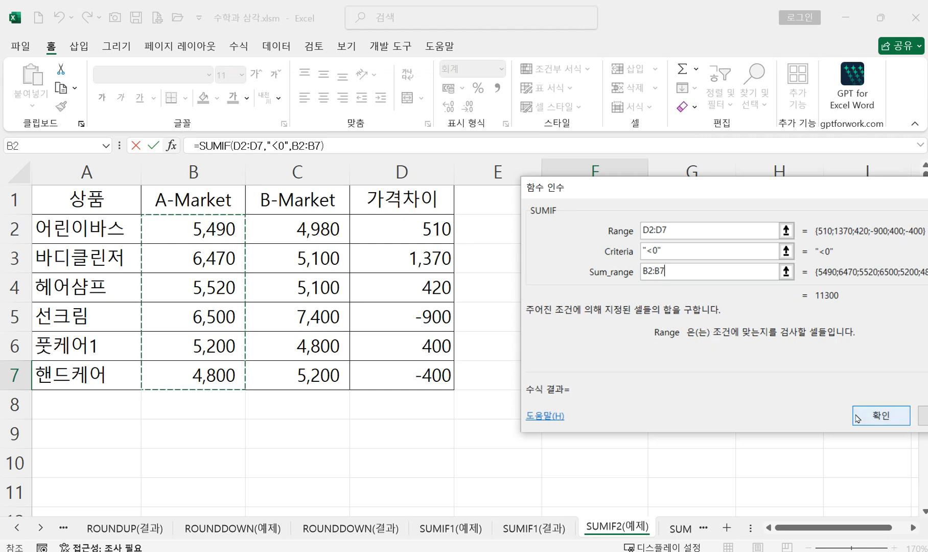
click(870, 418)
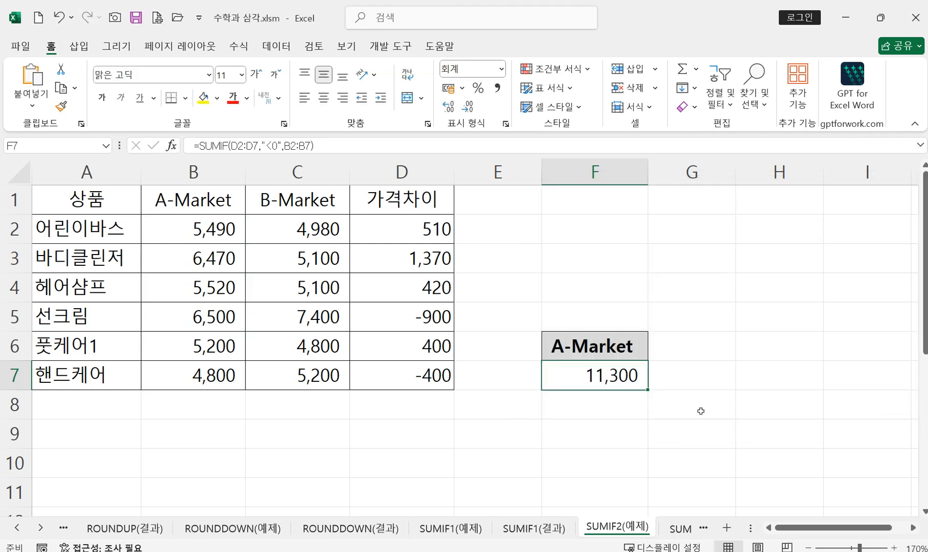
Step: Start a second SUMIF formula in F8 with D2:D7 as its range
click(599, 407)
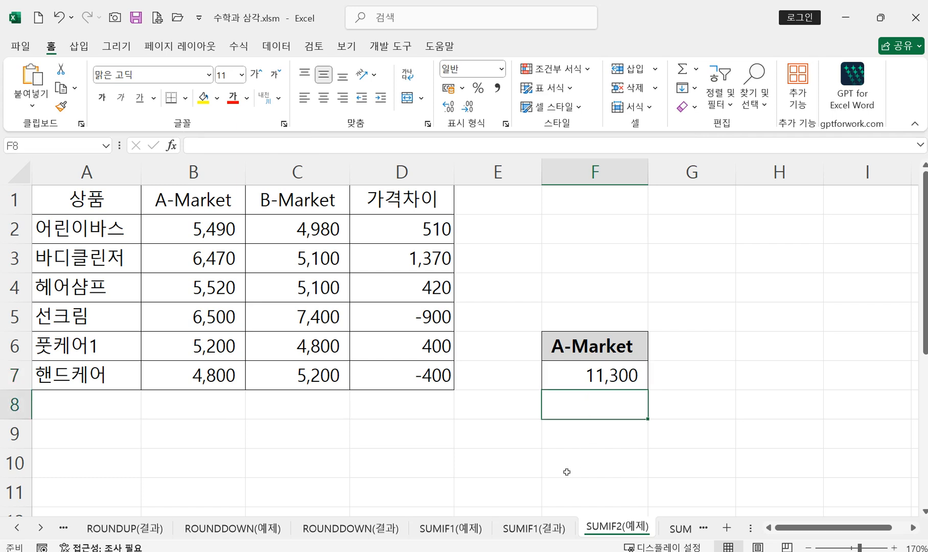
text(=)
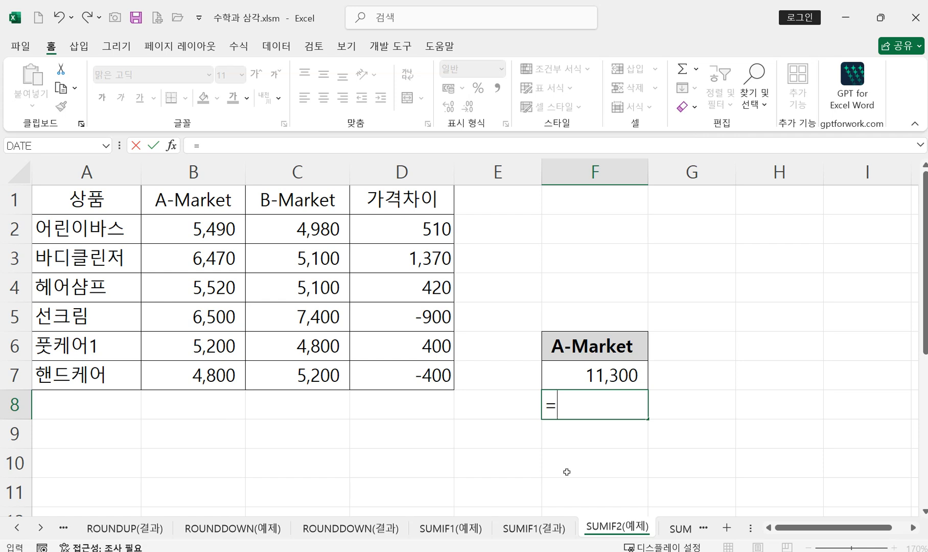
text(su)
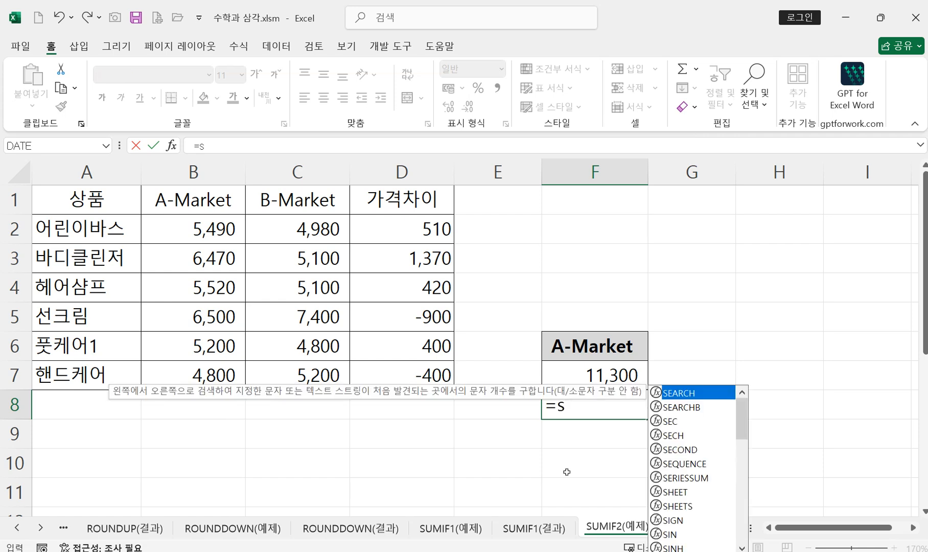
double_click(684, 463)
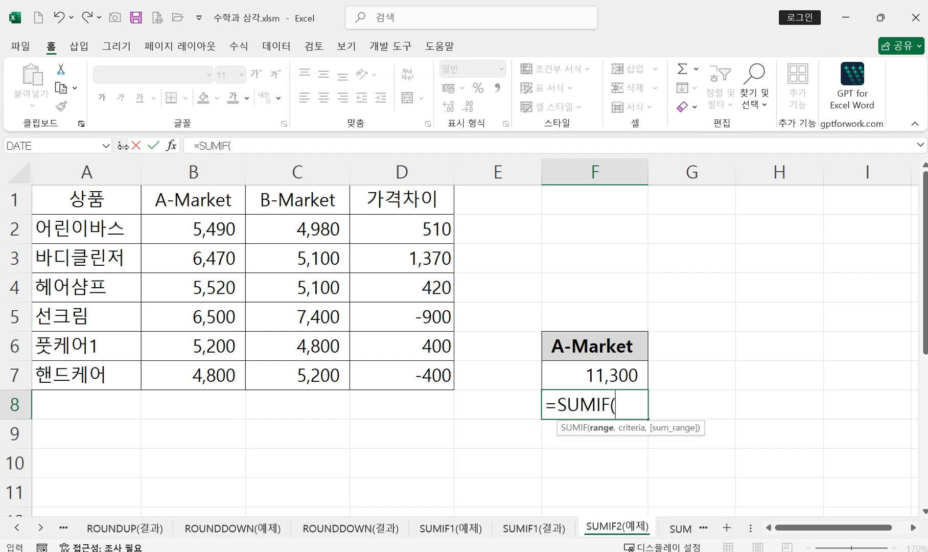
click(172, 146)
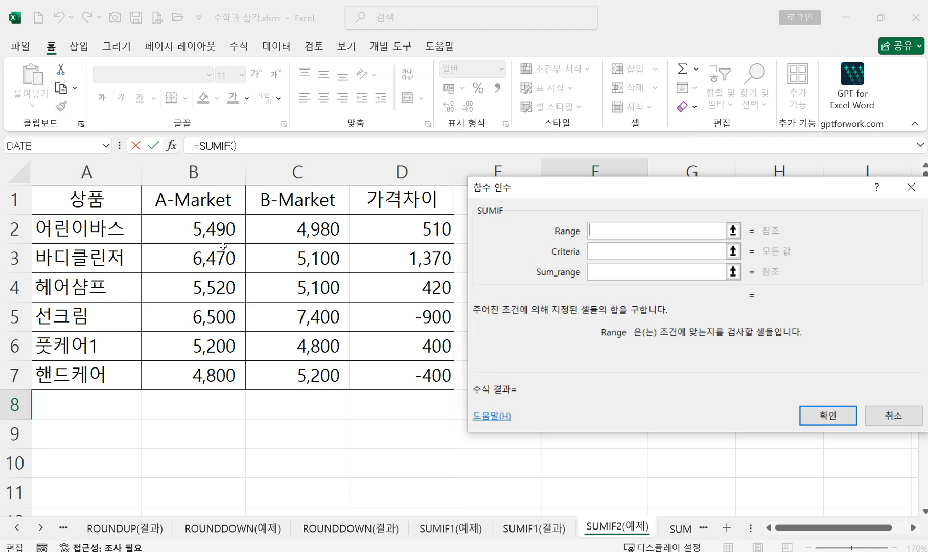
click(391, 236)
drag(393, 243, 388, 376)
Step: Set the criteria to ">0" and the sum range to B2:B7, and enter the SUMIF formula in F8
click(605, 246)
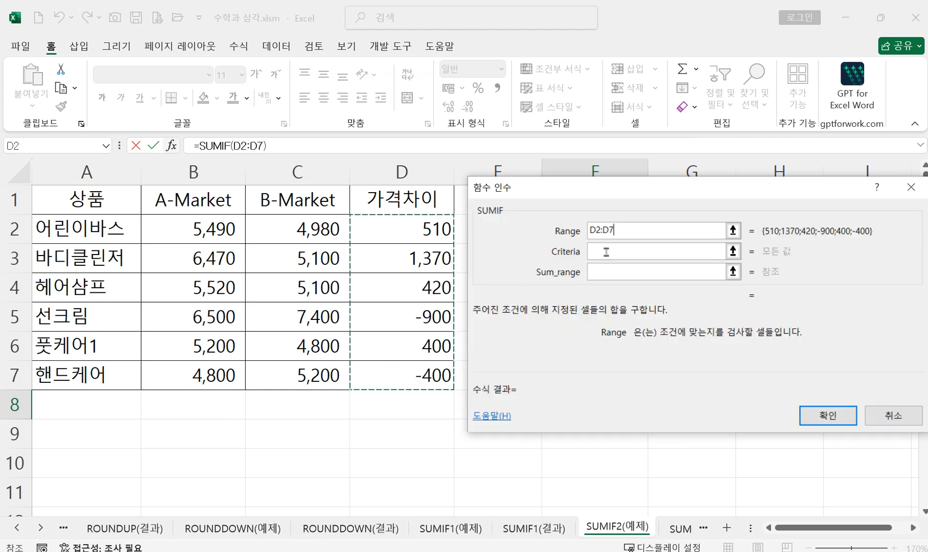
click(605, 251)
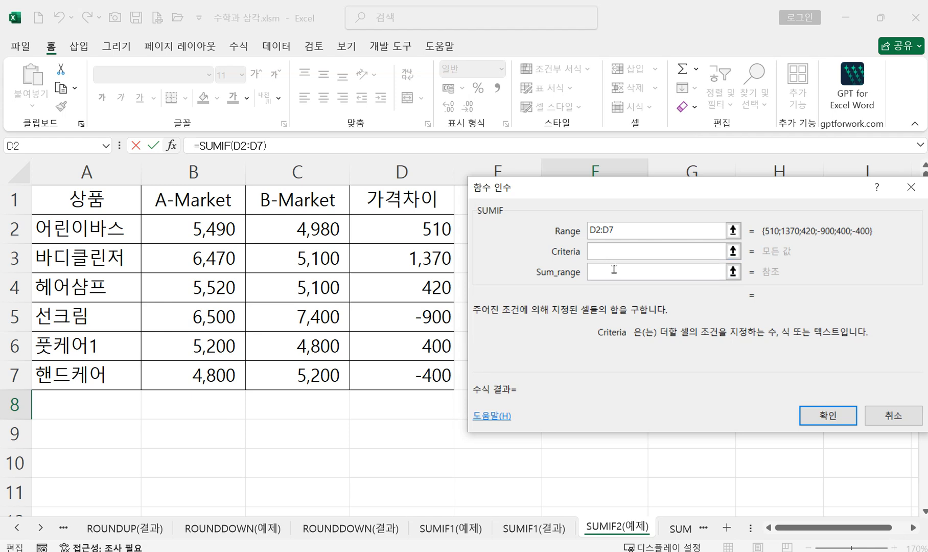
text(>0)
click(602, 271)
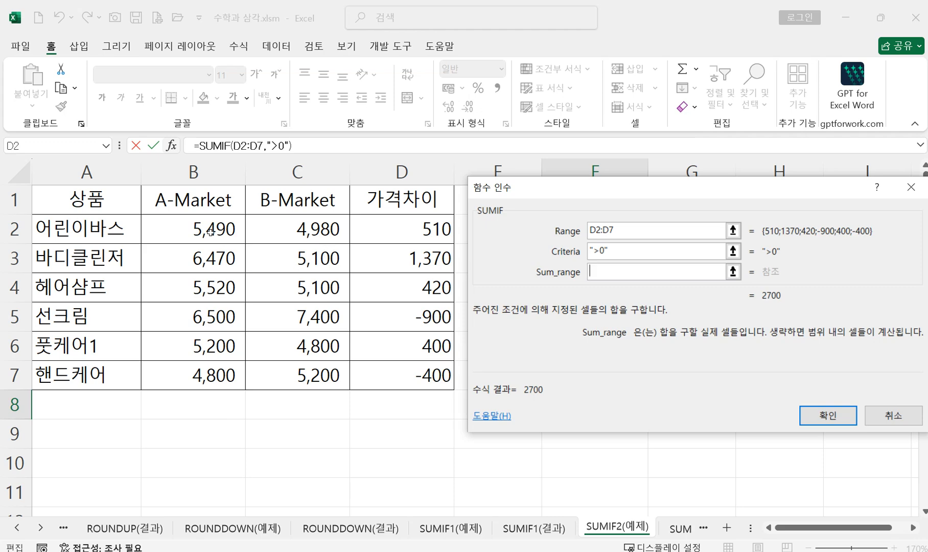
drag(210, 231, 211, 367)
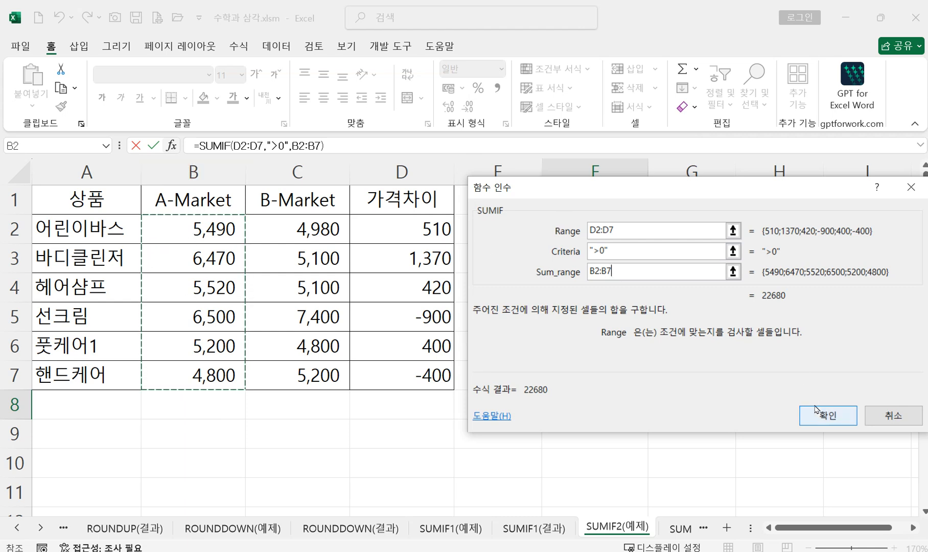
click(821, 422)
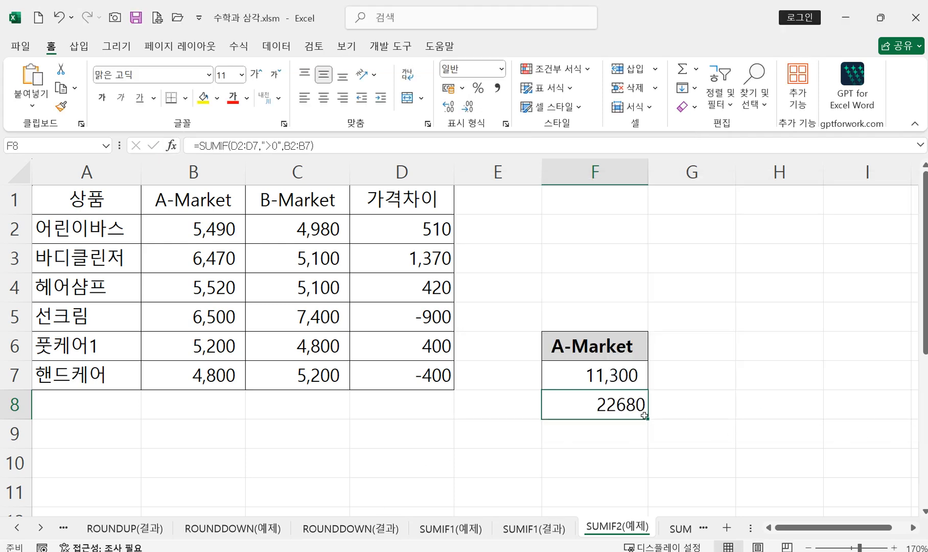
Step: Reopen the function arguments of the SUMIF in F7 to review its range, criteria and sum range
scroll(771, 441, down, 1)
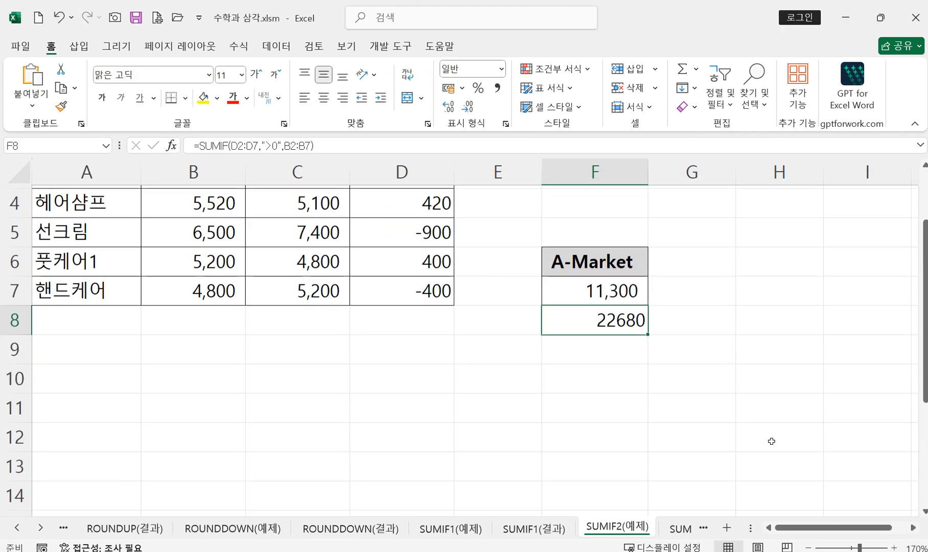
double_click(583, 285)
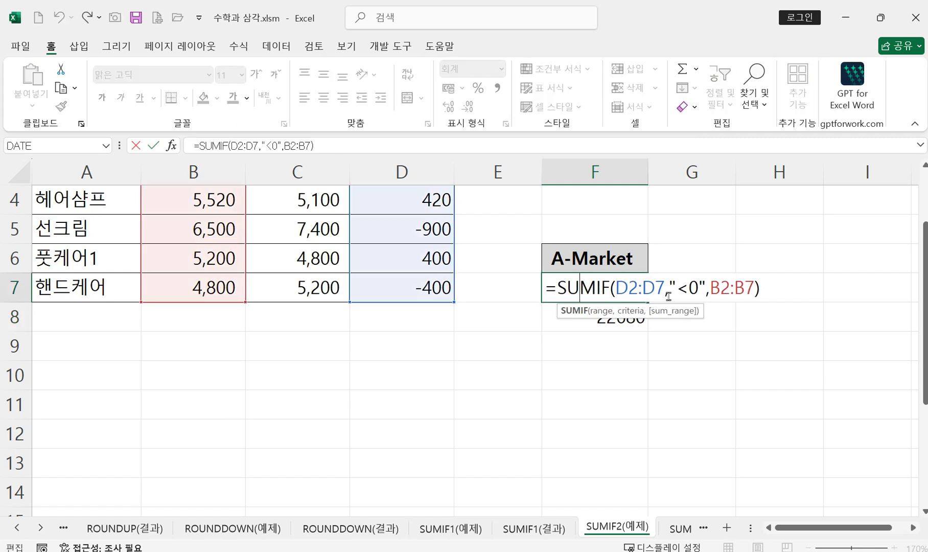
click(172, 146)
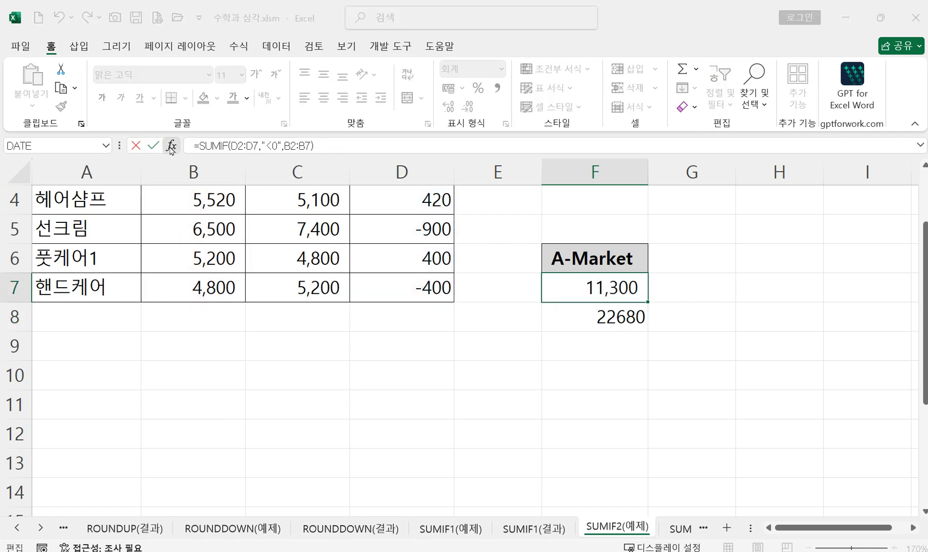
click(660, 235)
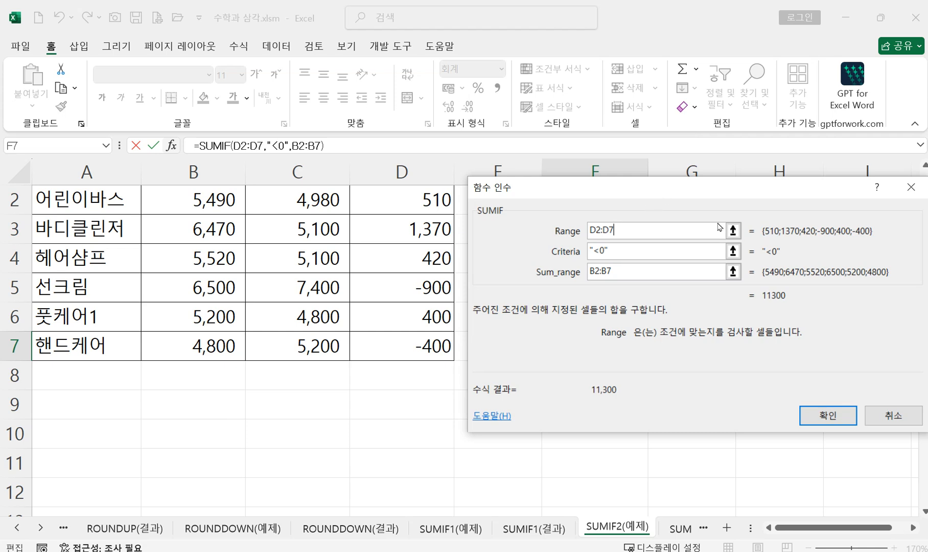
click(815, 412)
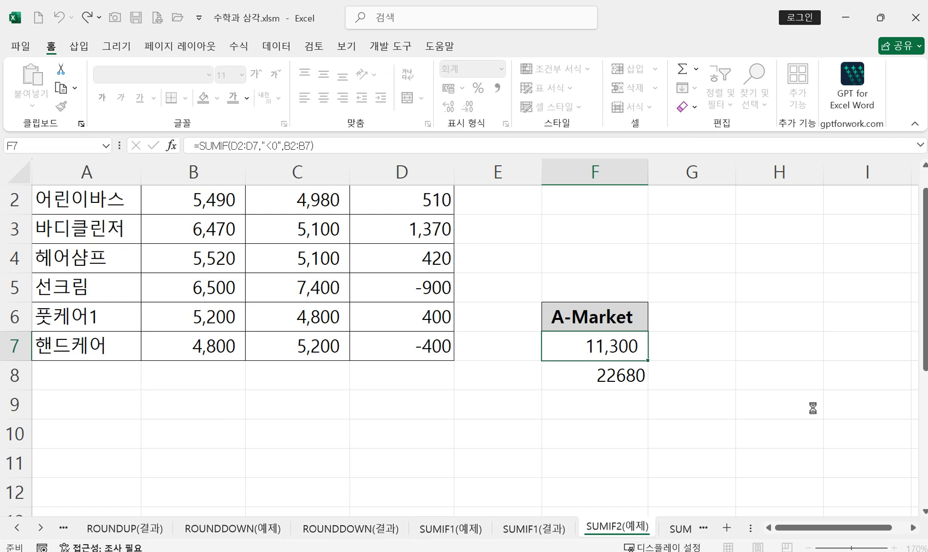
Step: Select the empty cell G5 beside the A-Market results, and open the formula of F7 for viewing
click(913, 527)
click(913, 527)
scroll(644, 498, down, 1)
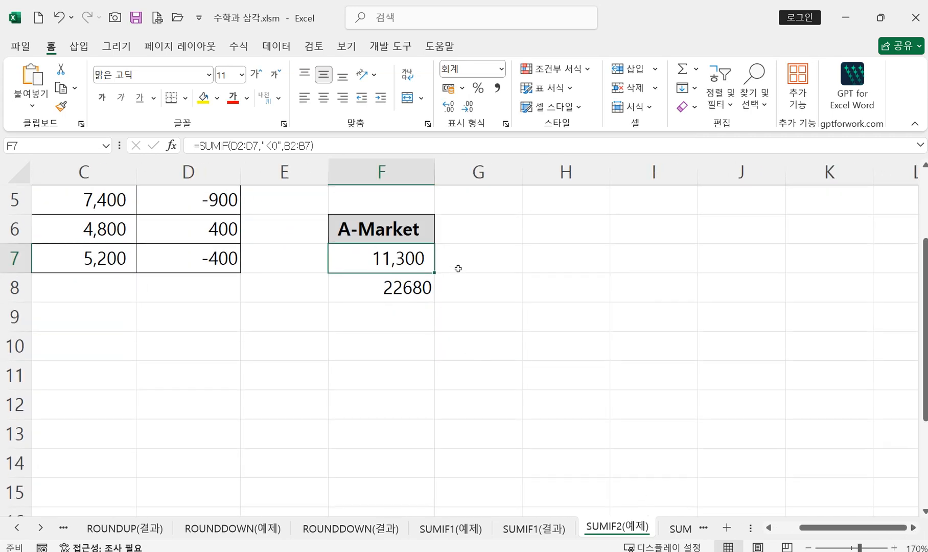
click(467, 199)
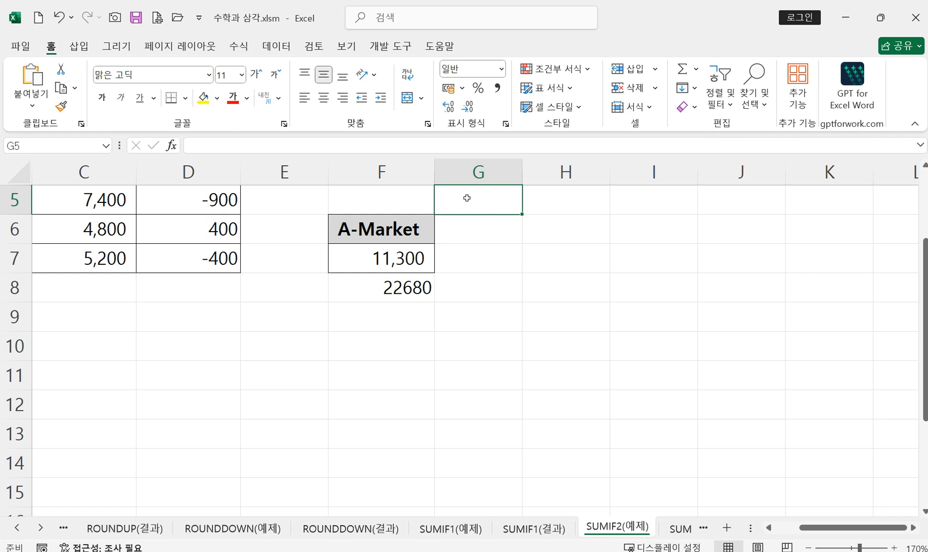
double_click(397, 258)
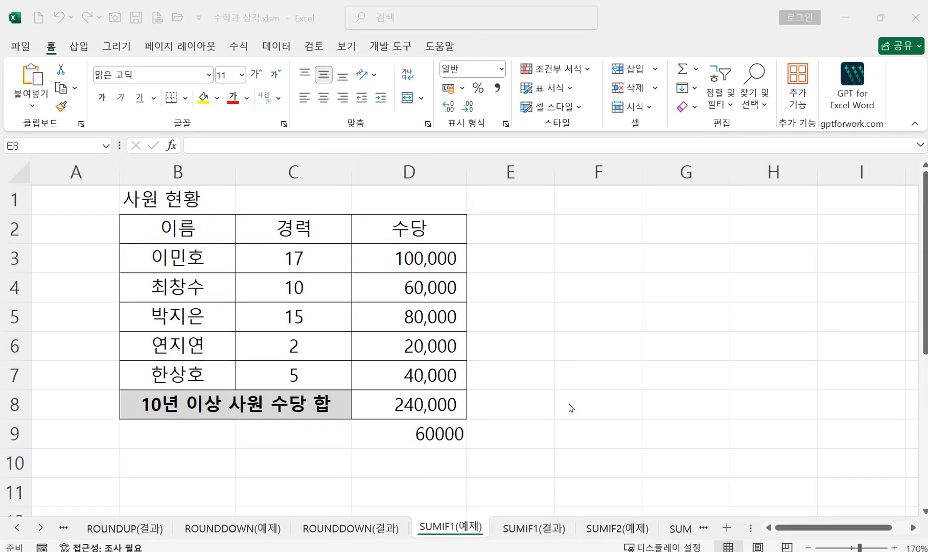
Step: On the SUMIF1(예제) sheet, start an AVERAGEIF formula in E8 with the years of experience in C3:C7 as its range
click(512, 405)
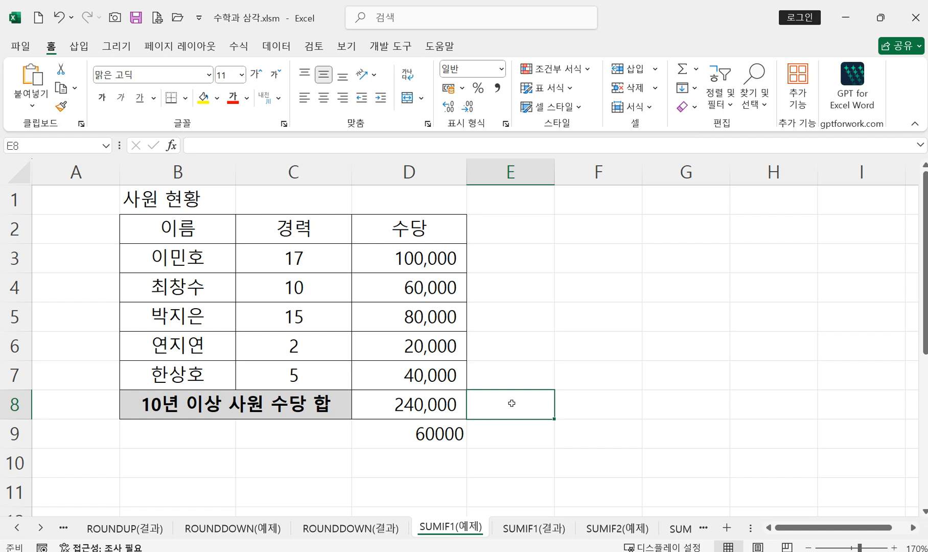
text(=av)
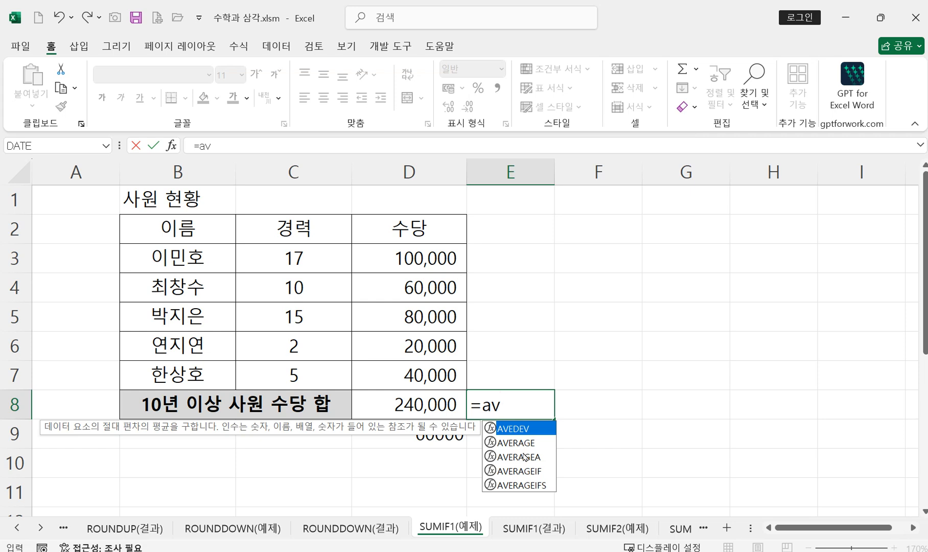
double_click(521, 471)
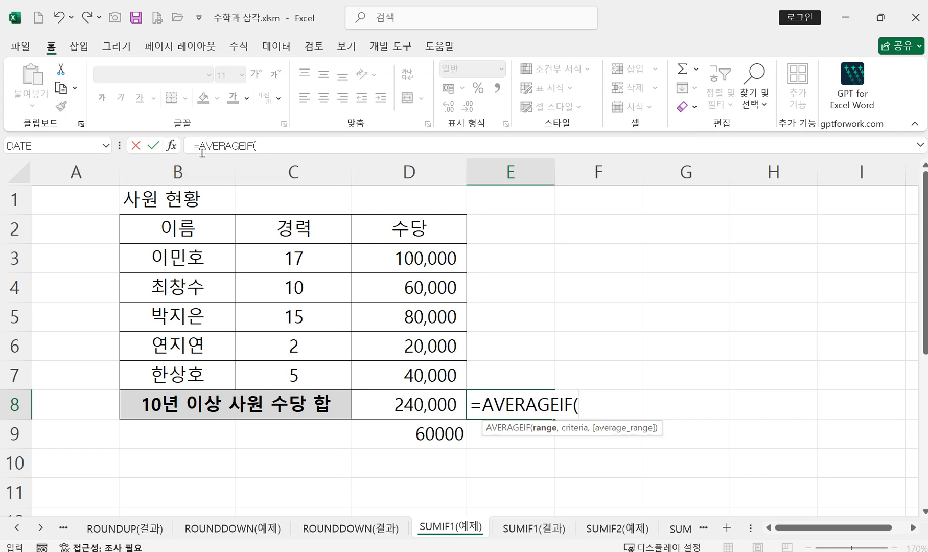
click(172, 146)
drag(557, 197, 618, 229)
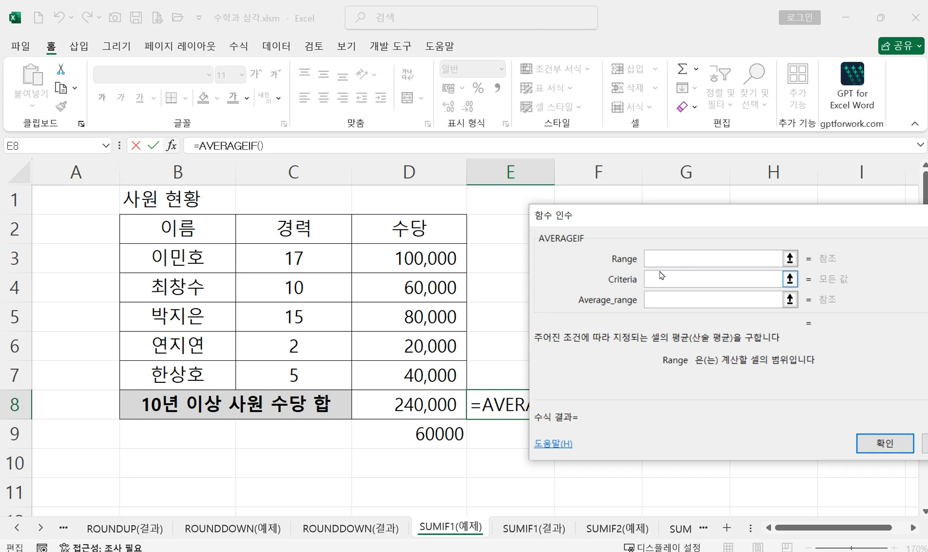
drag(302, 256, 305, 365)
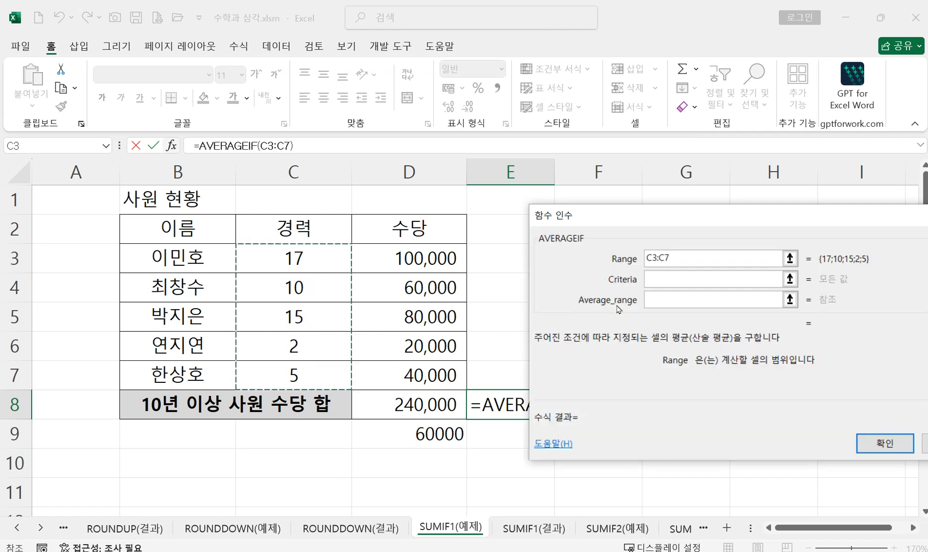
Step: Set the criteria to ">=10" and the average range to D3:D7, and enter the AVERAGEIF formula in E8
click(689, 281)
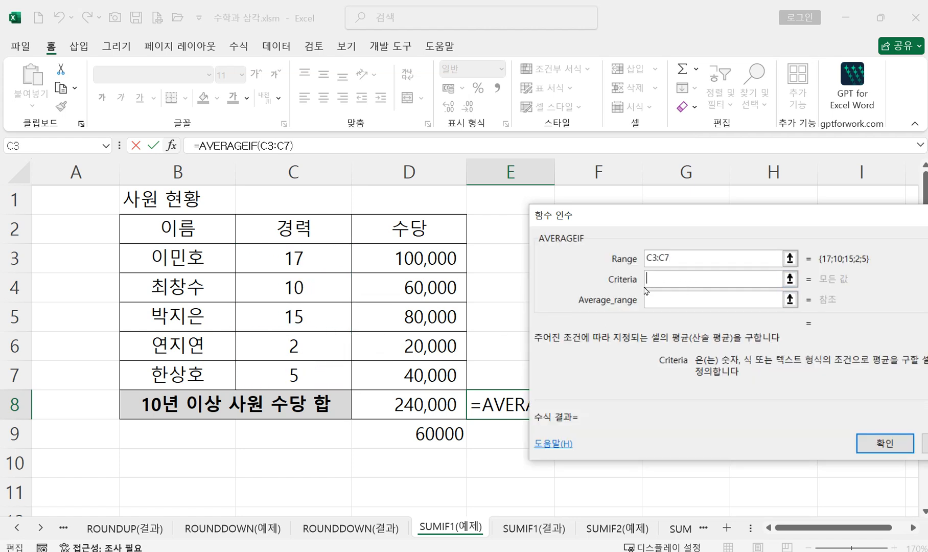
text(>=10)
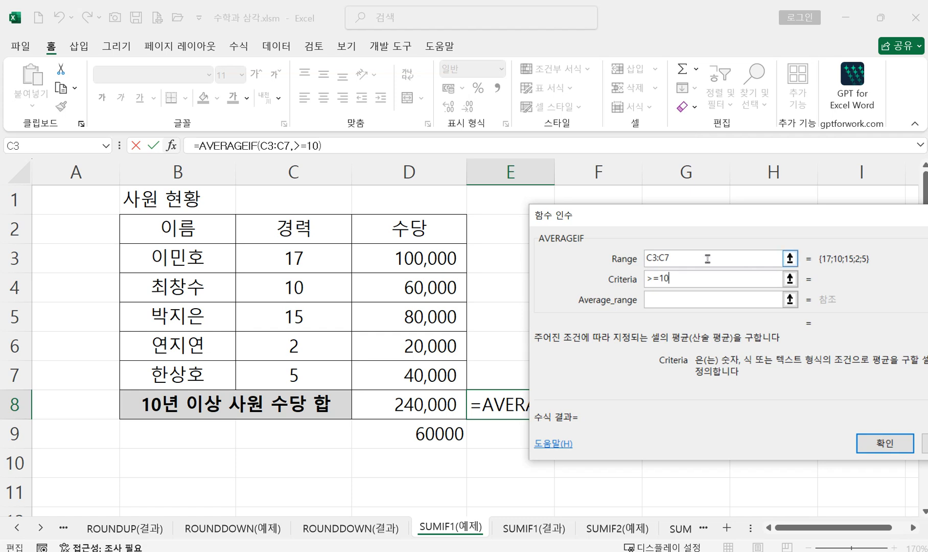
click(654, 299)
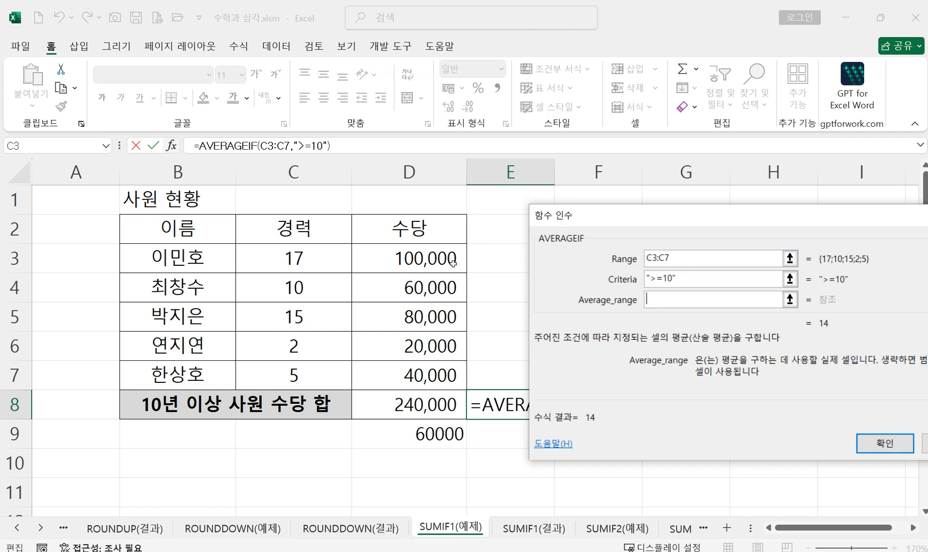
drag(431, 258, 431, 375)
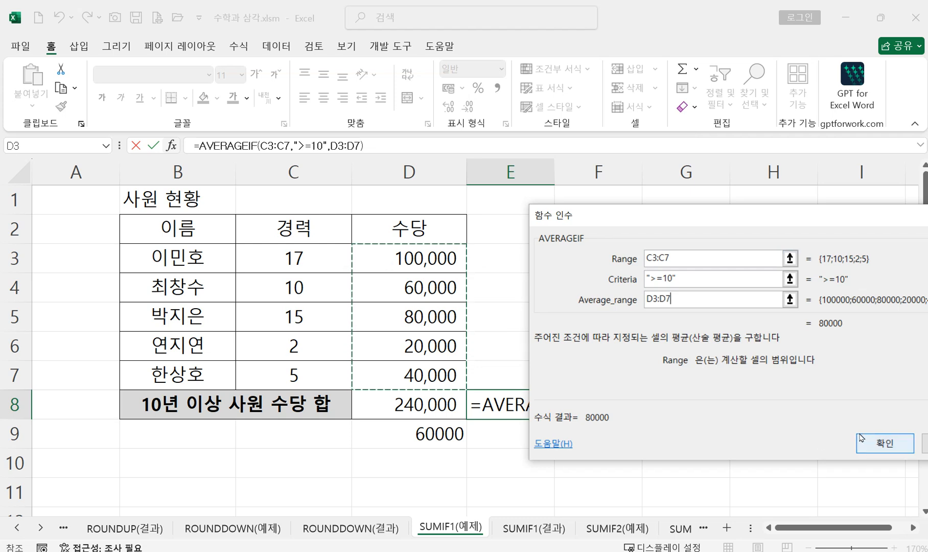
click(874, 443)
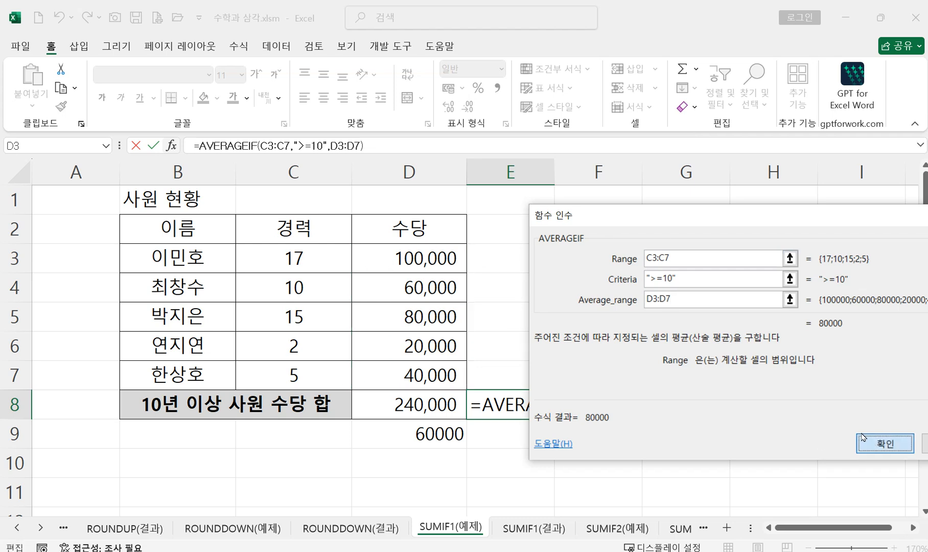
click(862, 437)
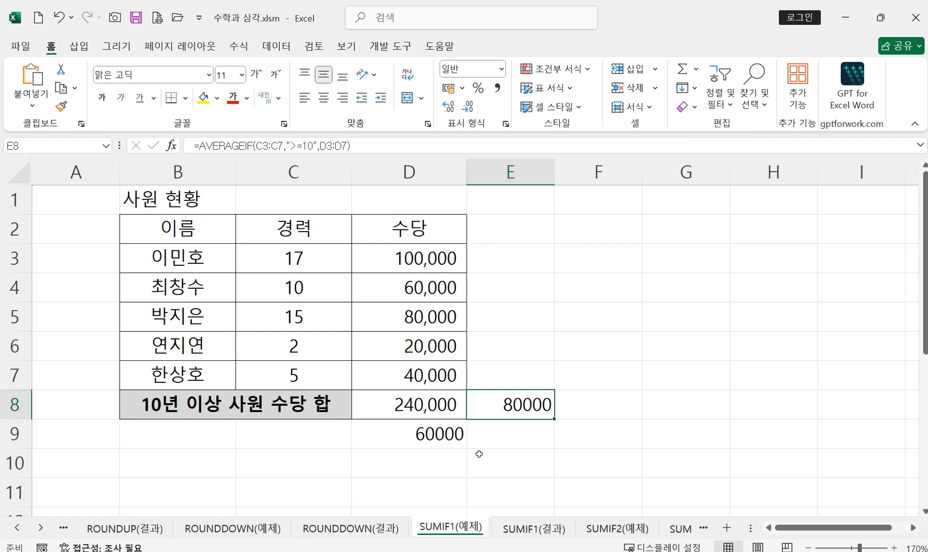
Step: Start an AVERAGEIF formula in E9 with the years of experience in C3:C7 as its range
click(500, 435)
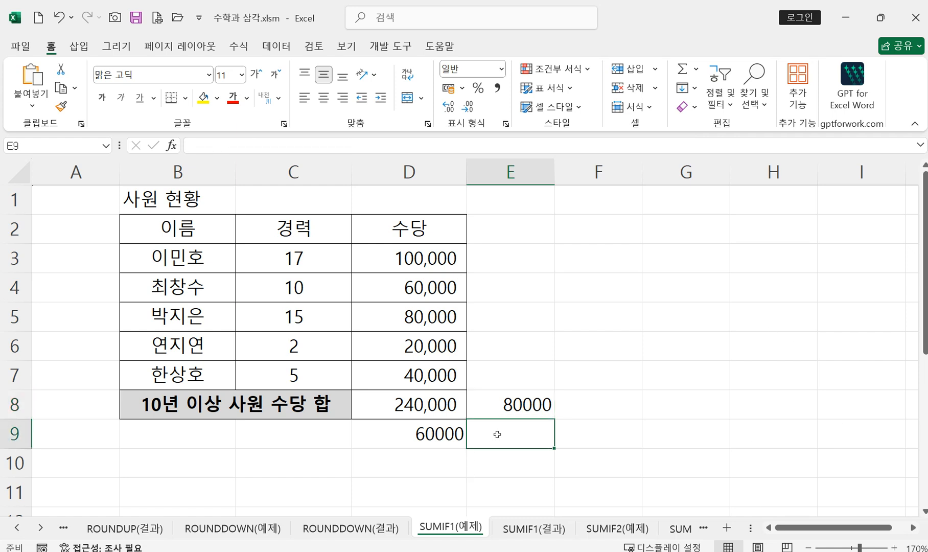
text(=av)
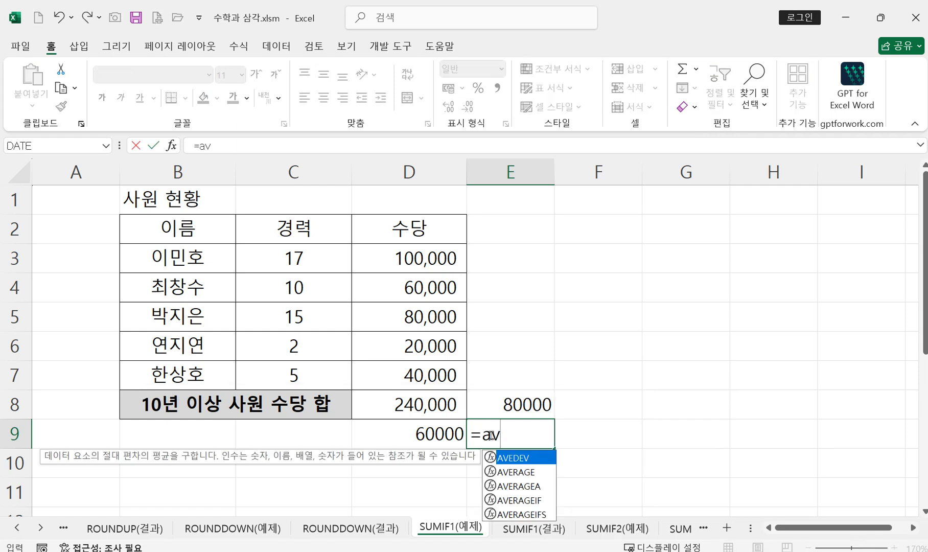
double_click(539, 499)
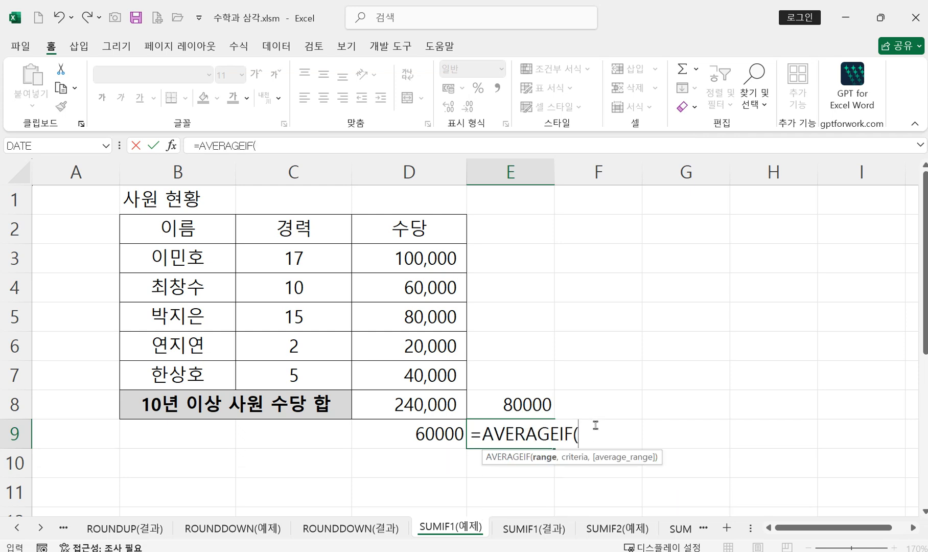
click(171, 146)
drag(526, 222, 547, 122)
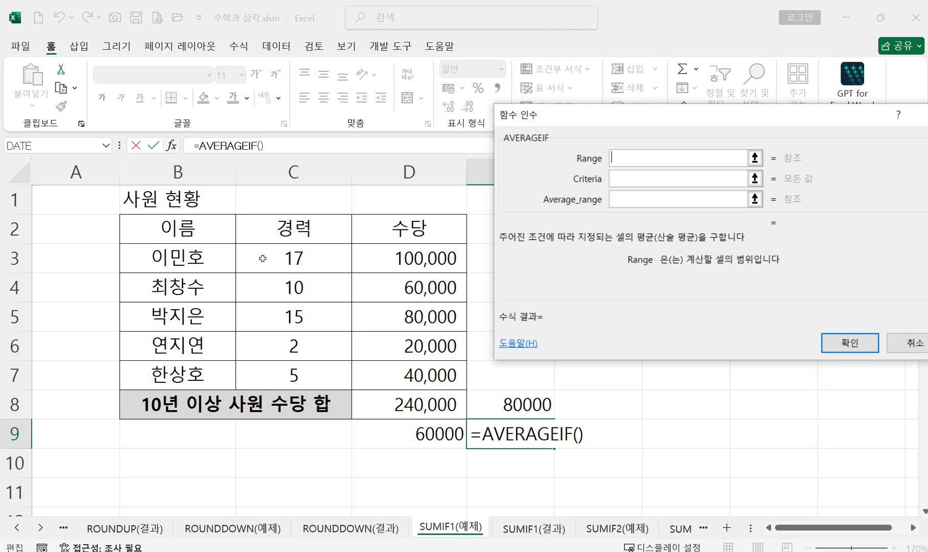
drag(263, 259, 294, 372)
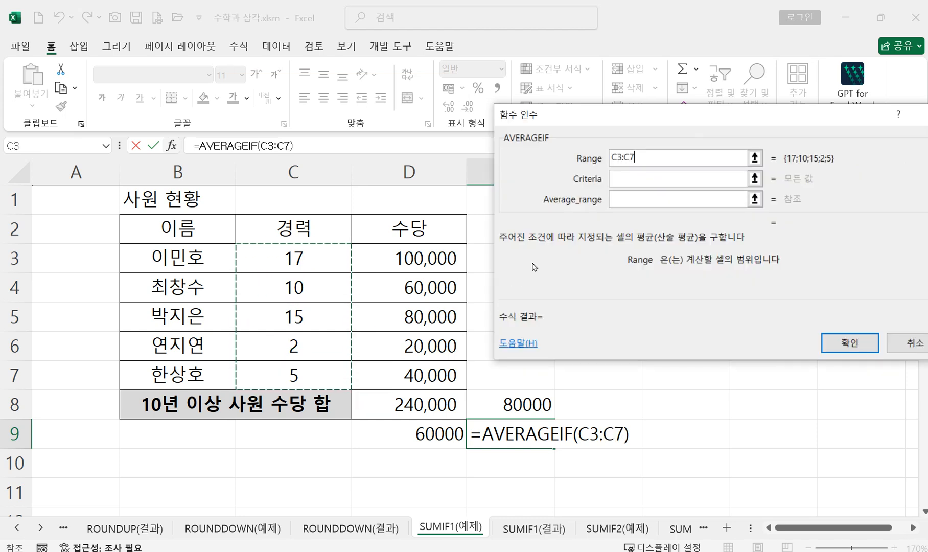
Step: Set the criteria to "<10" and the average range to D3:D7, and enter the AVERAGEIF formula in E9
click(638, 179)
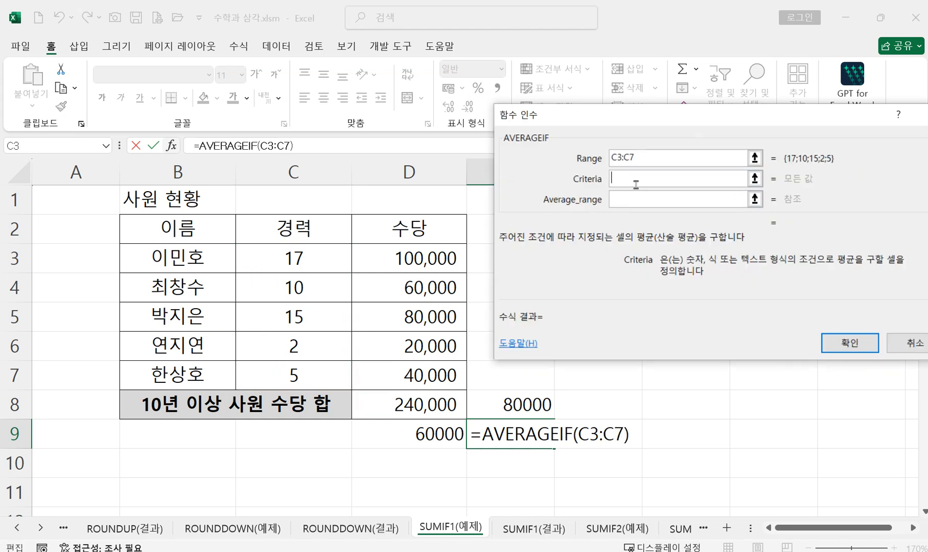
text(<10)
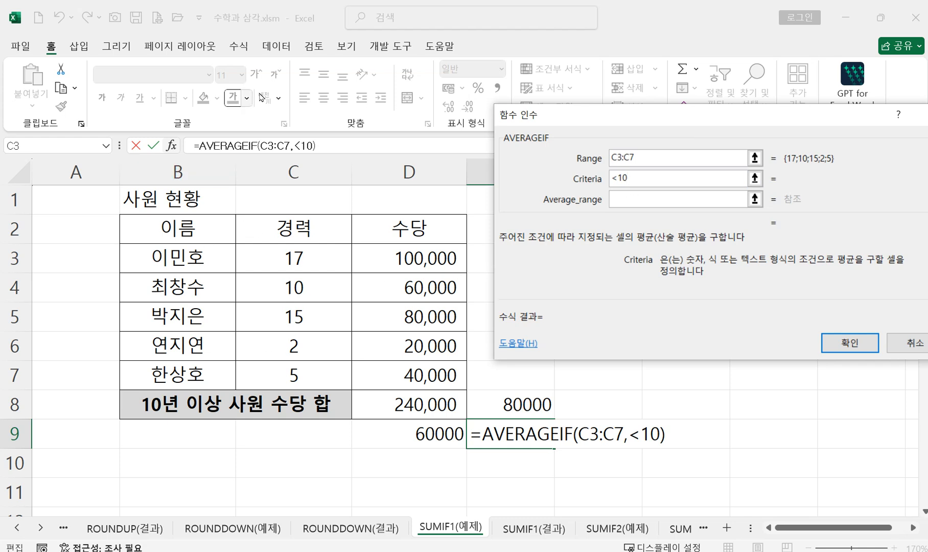
click(636, 200)
drag(412, 254, 418, 372)
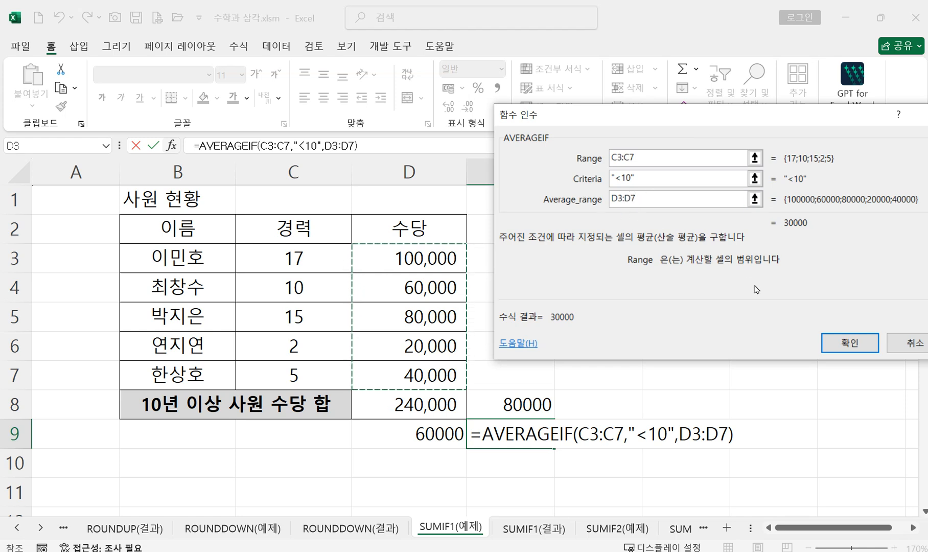
click(849, 342)
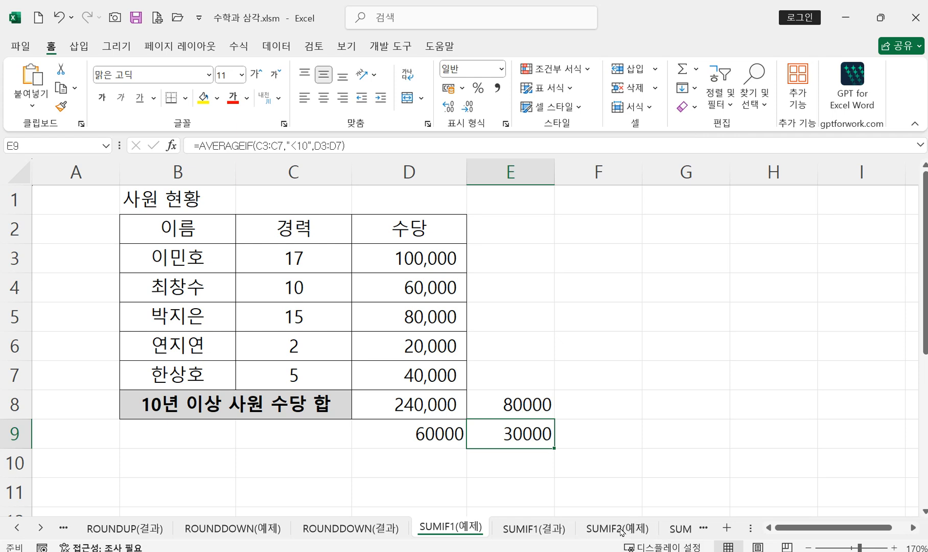
Step: On the SUMIF2(예제) sheet, delete the picture of the SUMIF function arguments beside the A-Market results
click(614, 531)
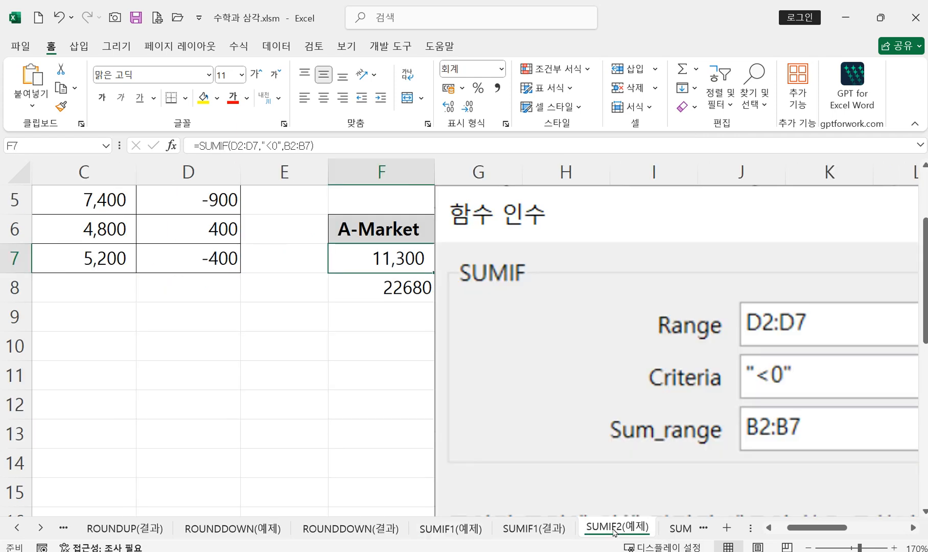
click(653, 378)
key(Delete)
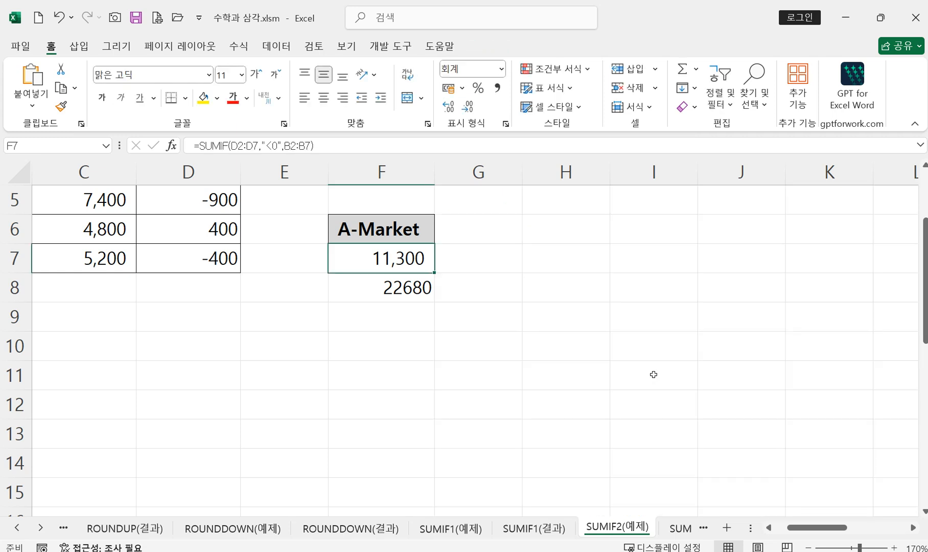
Step: Start an AVERAGEIF formula in G7 with the price differences in D2:D7 as its range
scroll(464, 280, up, 1)
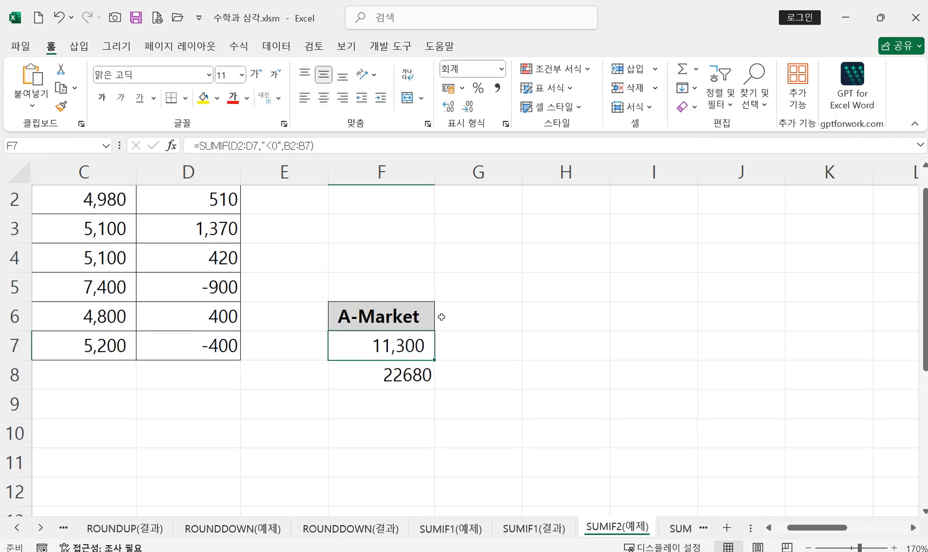
scroll(452, 393, up, 1)
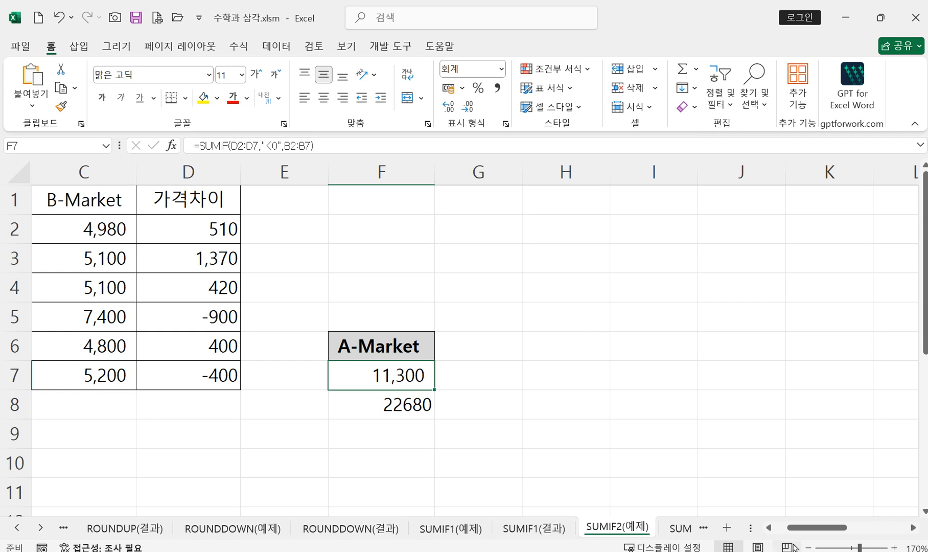
drag(814, 528, 773, 533)
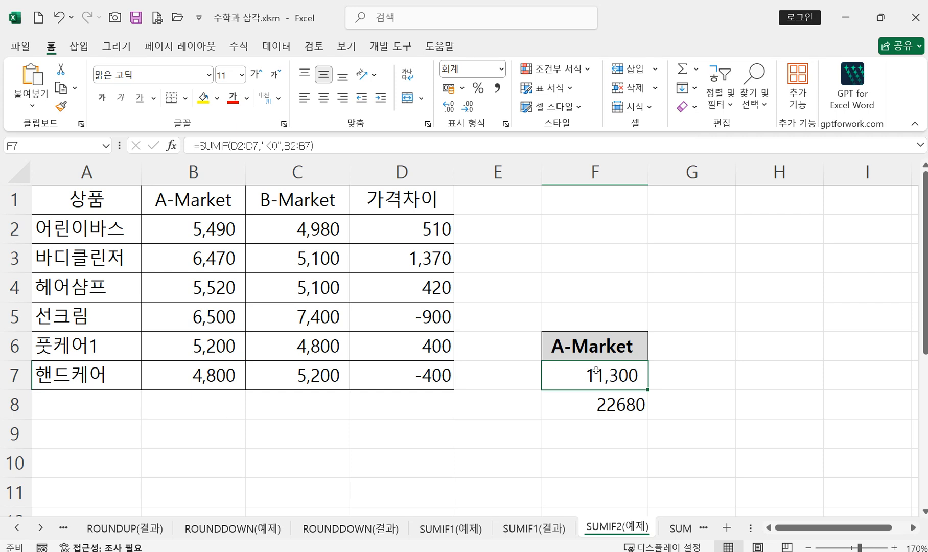
click(668, 376)
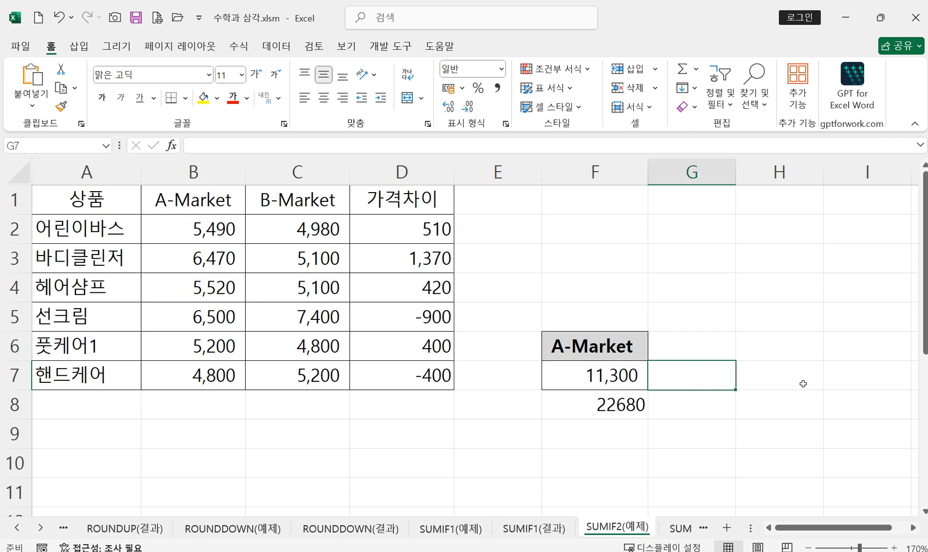
text(=av)
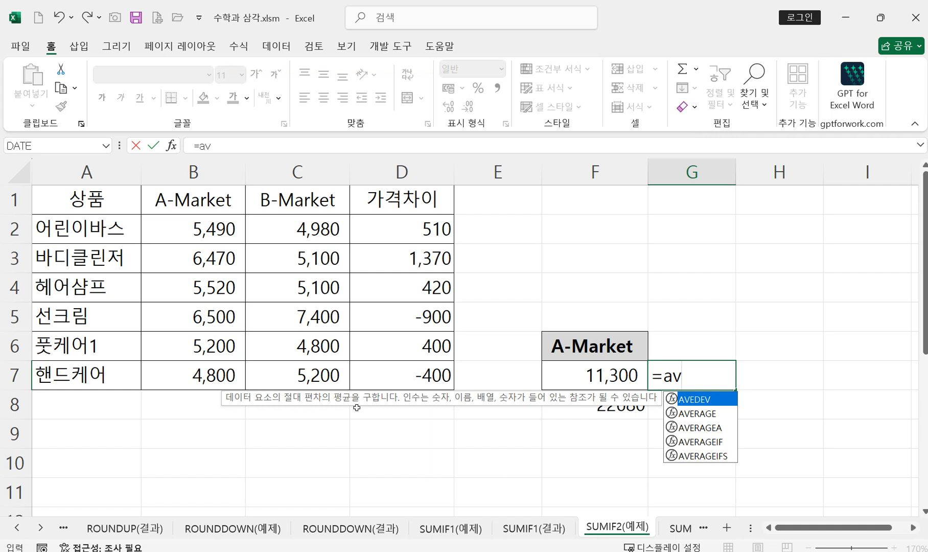
double_click(708, 445)
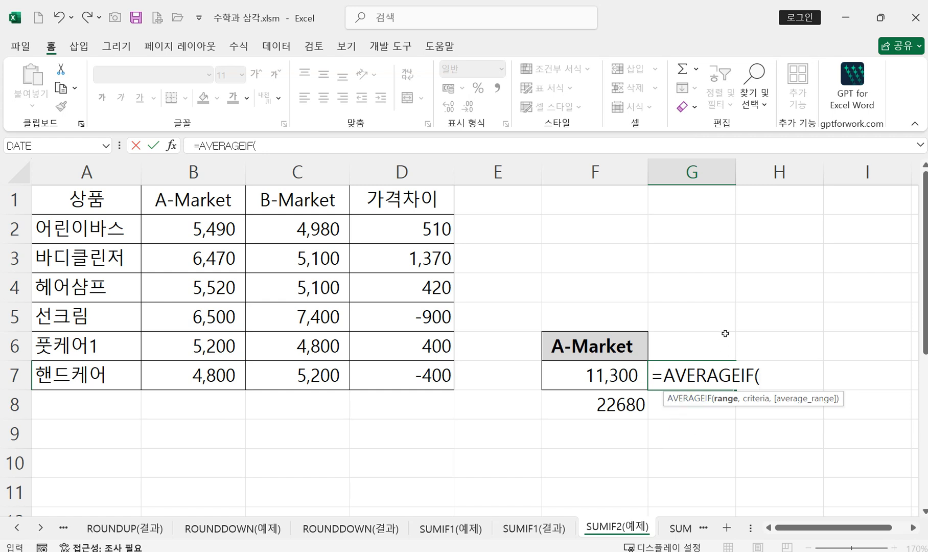
click(171, 146)
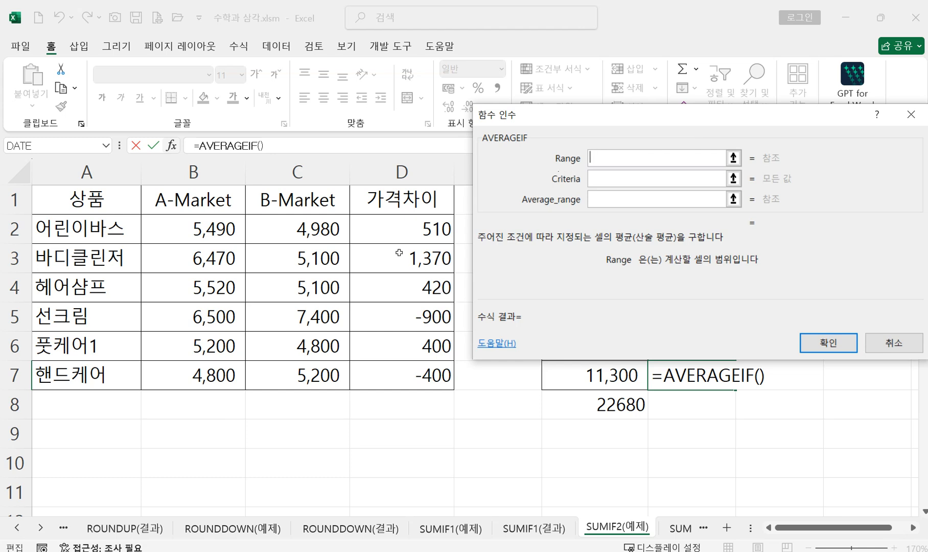
drag(403, 225, 410, 370)
Step: Set the criteria to "<0" and the average range to B2:B7, and enter the AVERAGEIF formula in G7
click(608, 177)
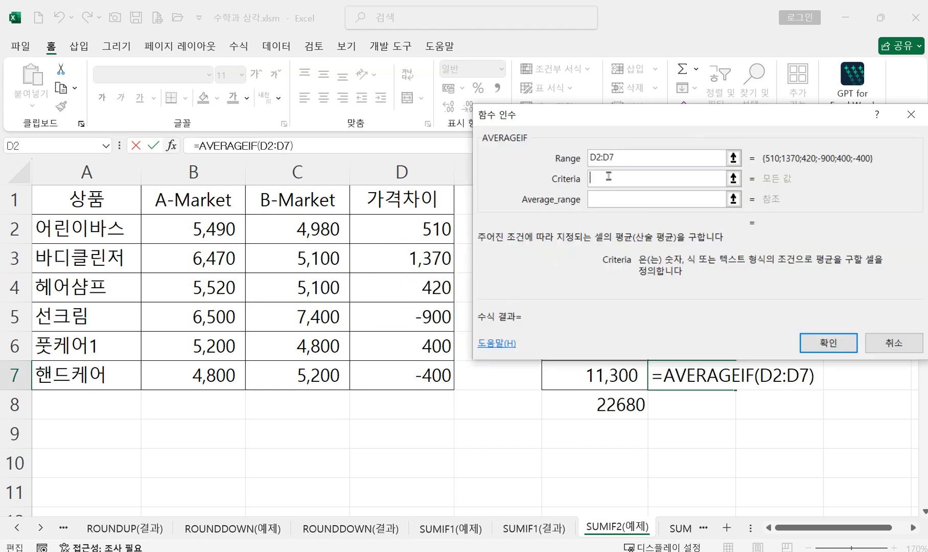
text(<0)
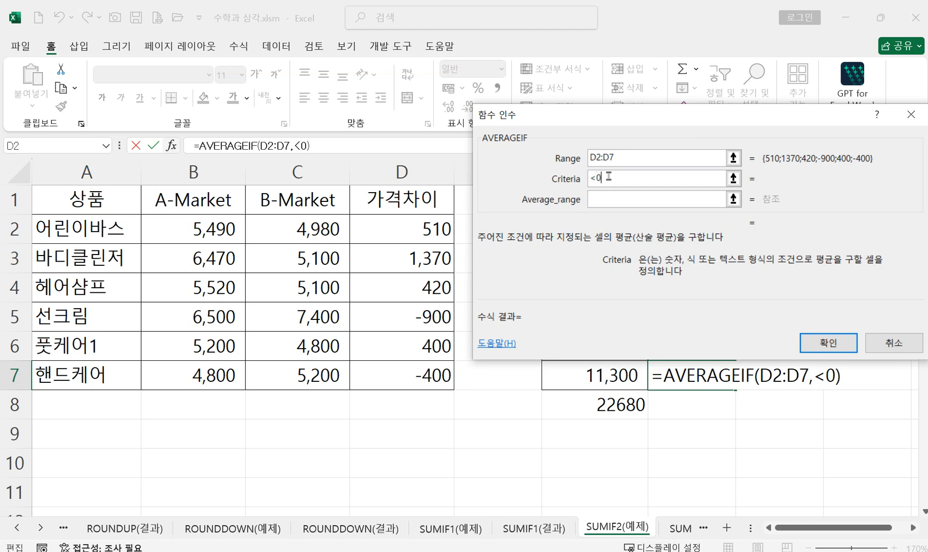
click(633, 199)
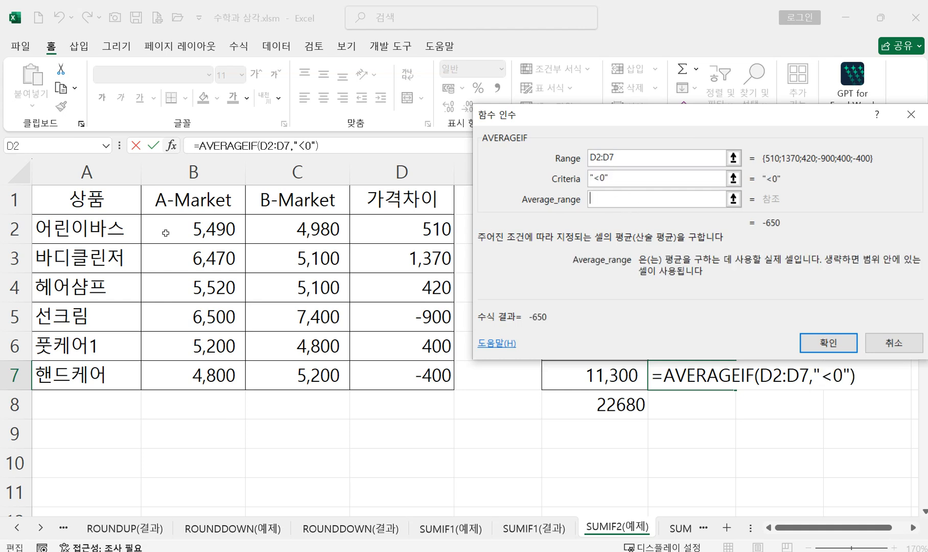
drag(165, 232, 166, 247)
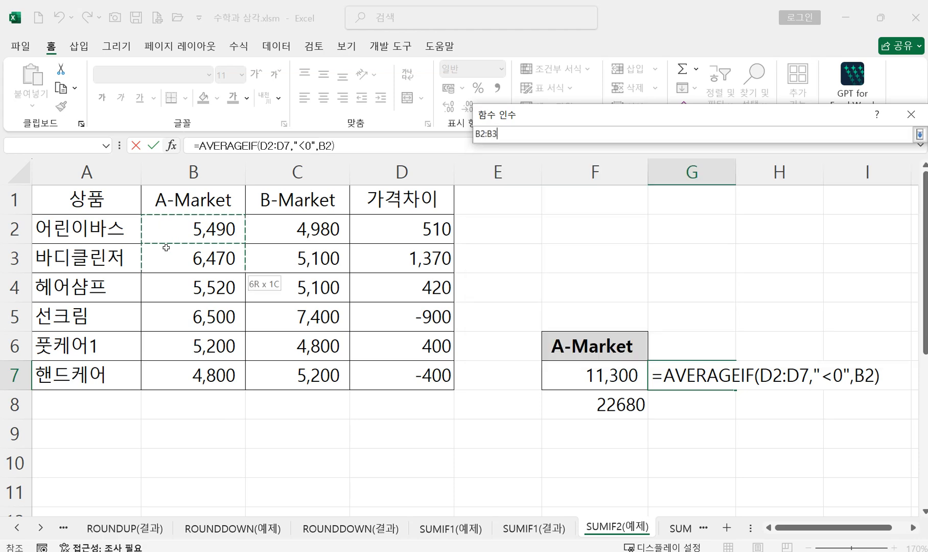
drag(166, 247, 166, 375)
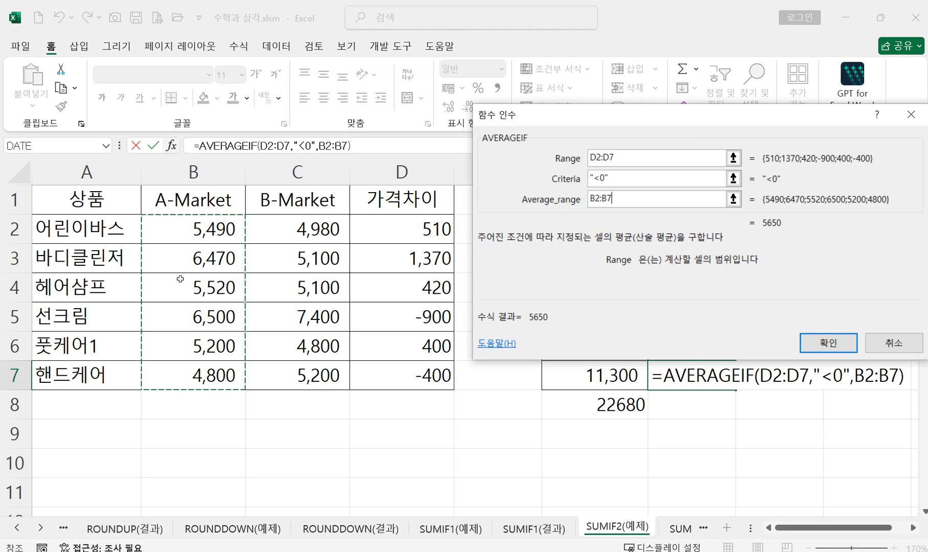
click(814, 341)
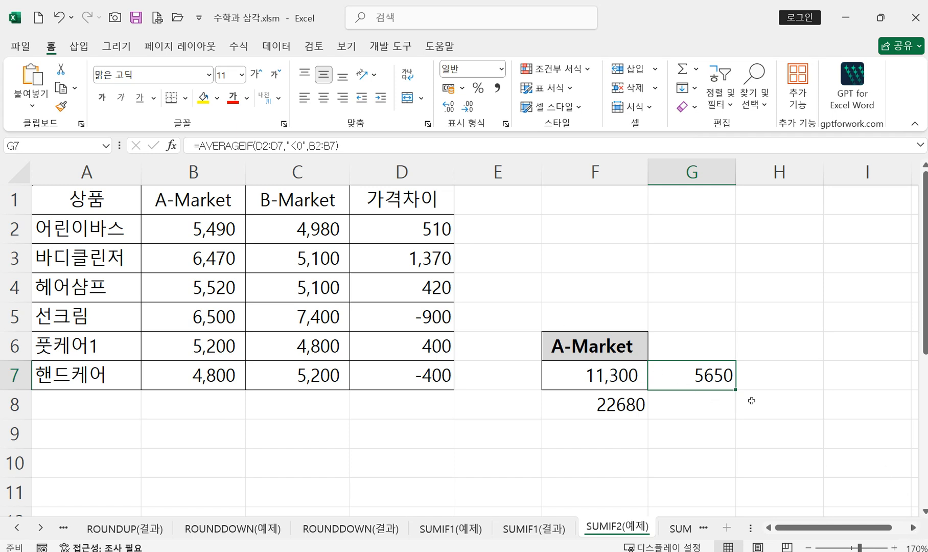
Step: Reopen the function arguments of the AVERAGEIF in G7 to review its range, criteria and average range
scroll(706, 307, down, 1)
double_click(701, 286)
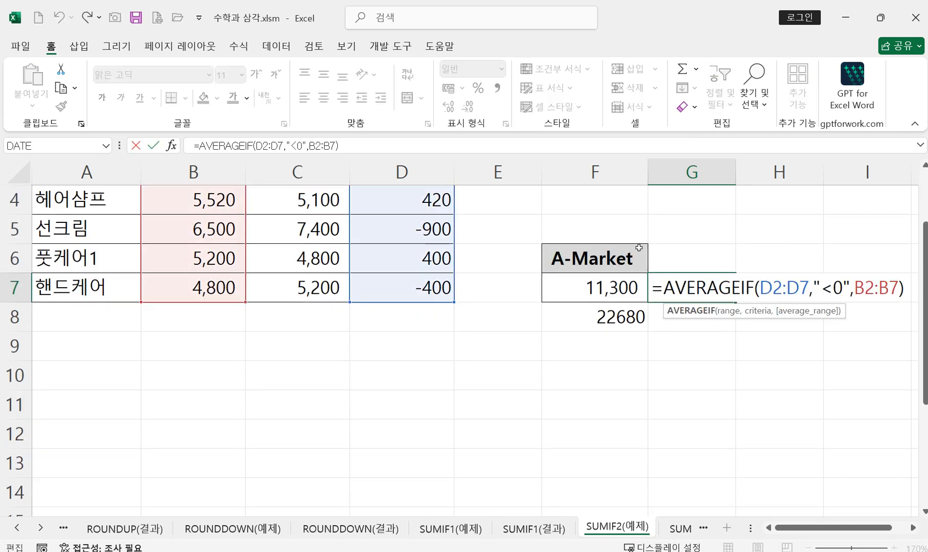
click(171, 146)
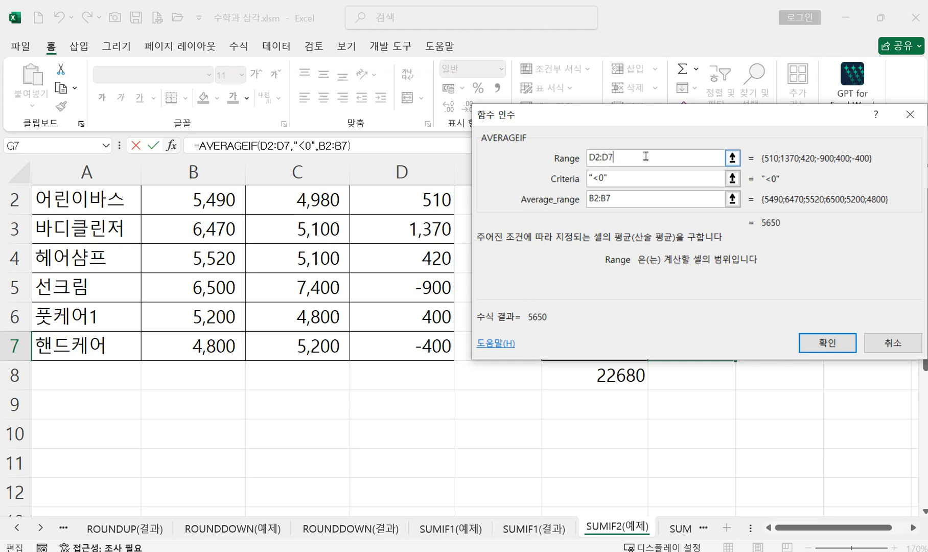
click(826, 344)
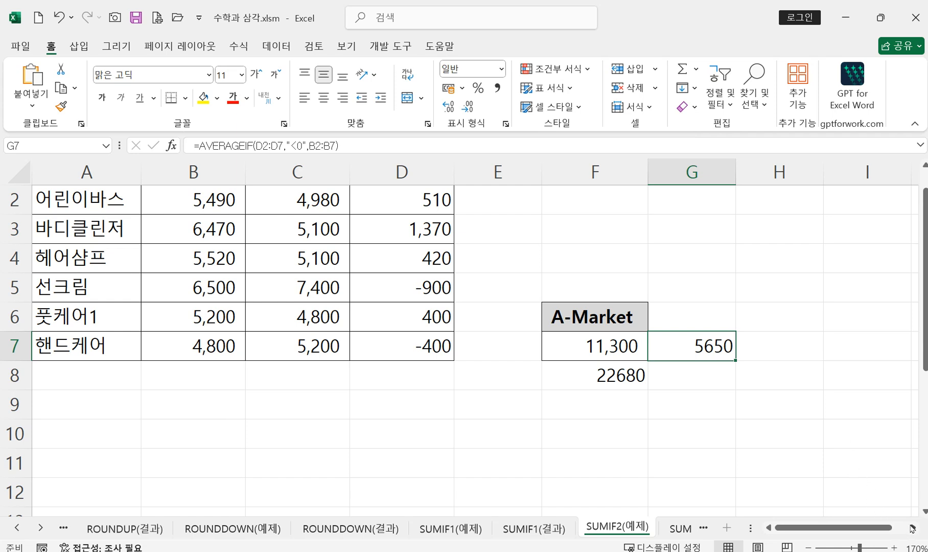
Step: Select the empty cell H5 near the A-Market results
scroll(911, 529, right, 3)
scroll(749, 459, down, 3)
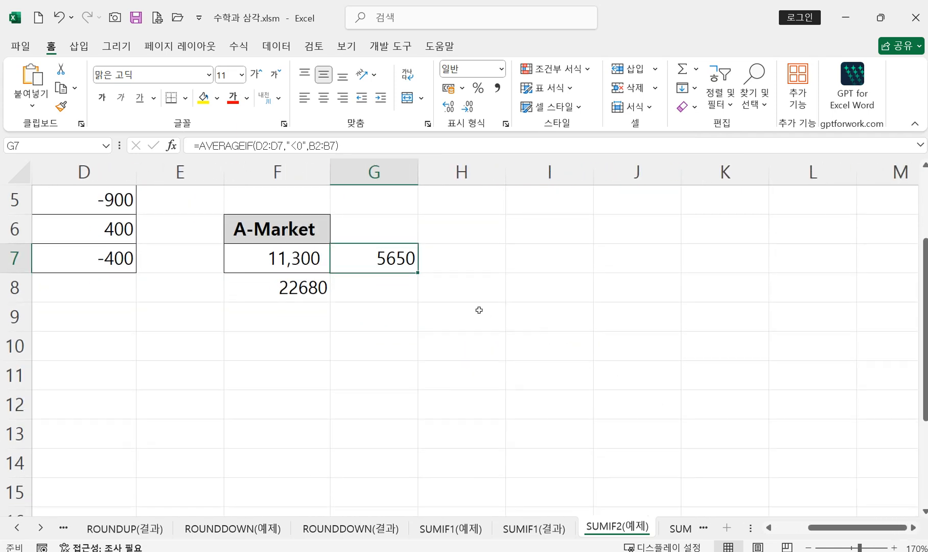
click(456, 194)
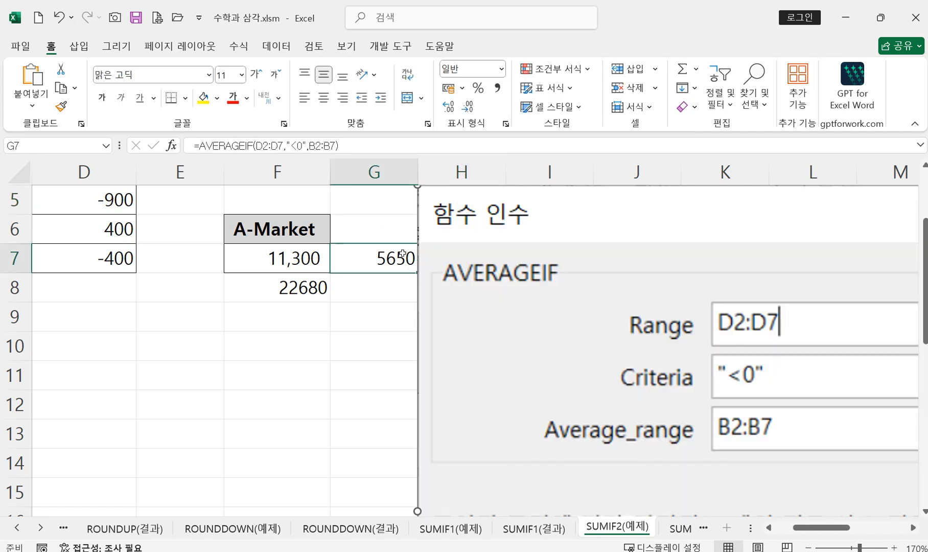
Step: Check the AVERAGEIF formula in G7, and start another AVERAGEIF in G8 with the price differences in D2:D7 as its range
double_click(402, 254)
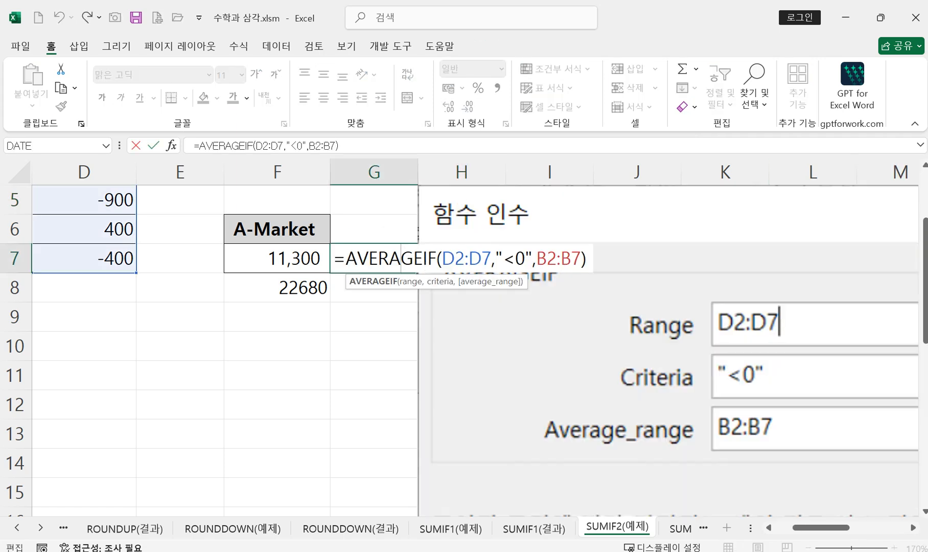
key(Return)
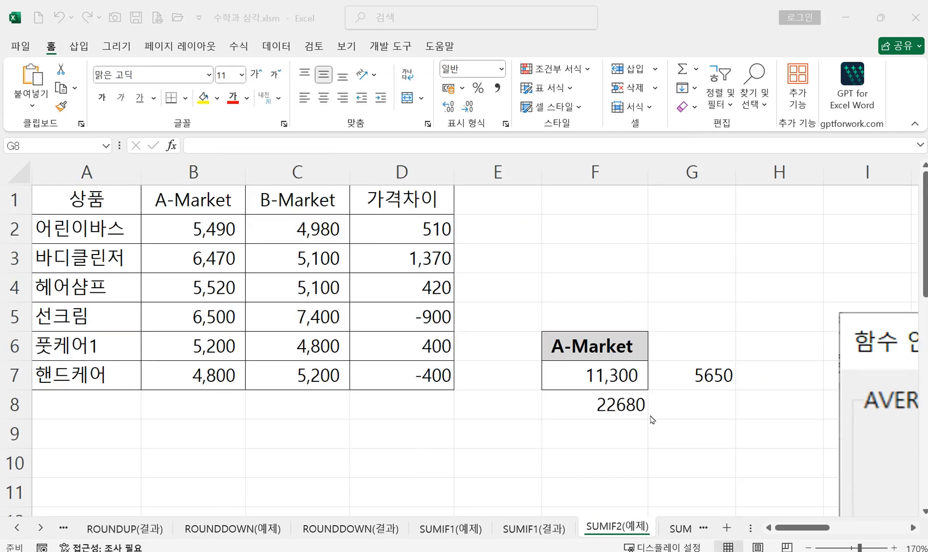
click(682, 401)
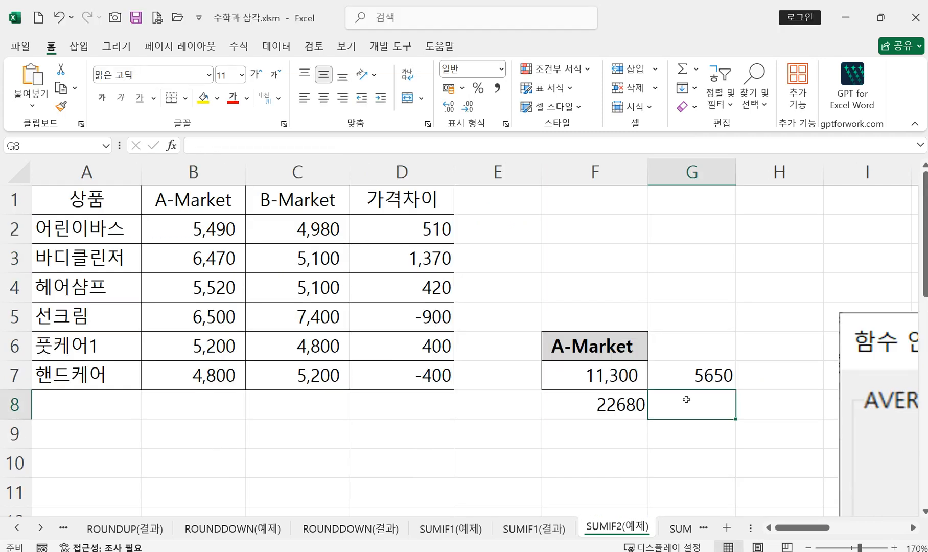
text(=)
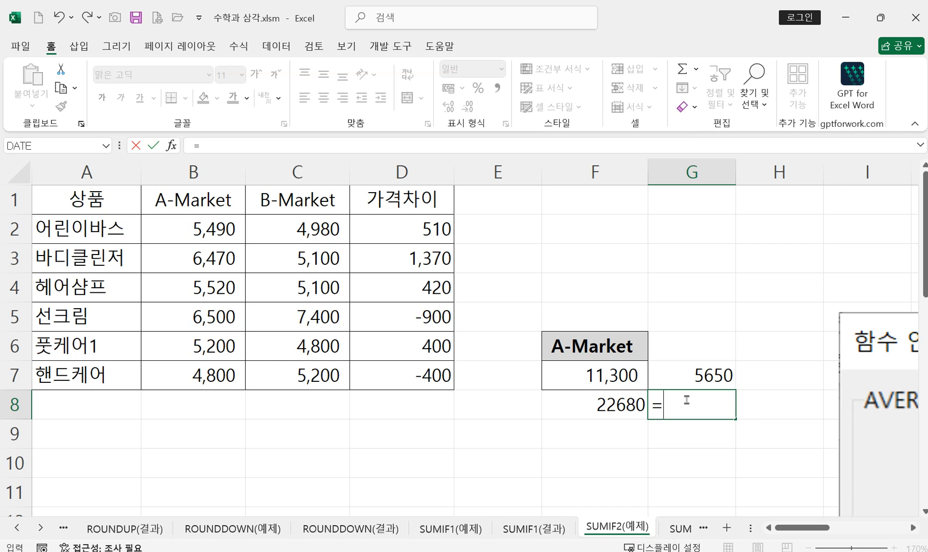
text(av)
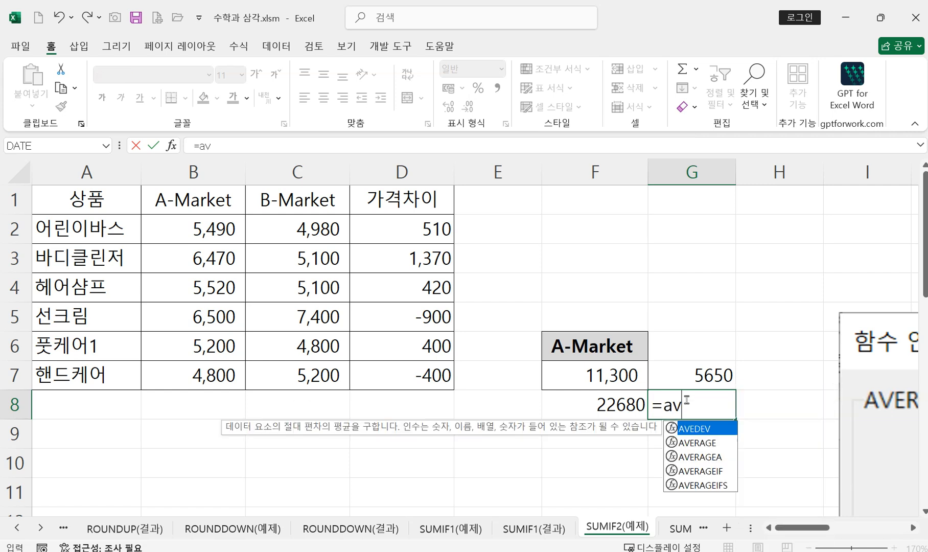
double_click(699, 471)
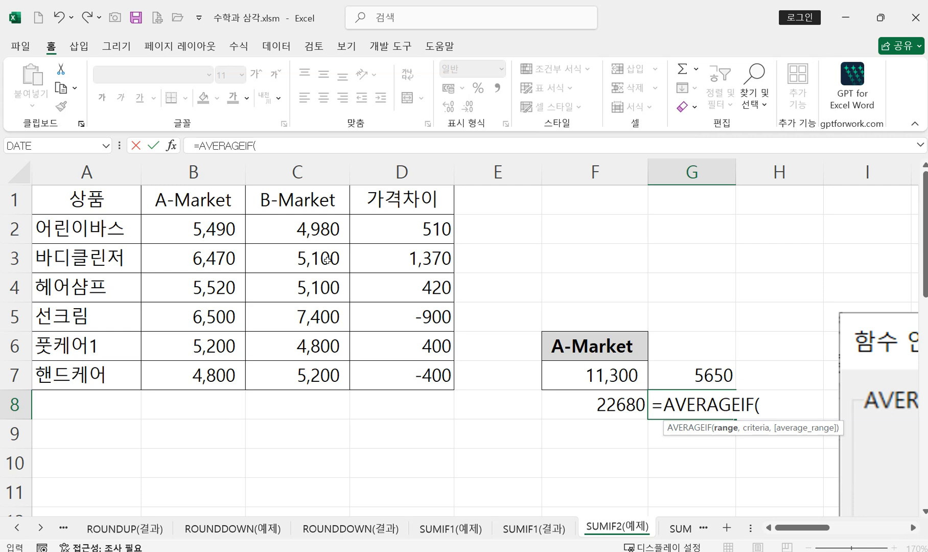
click(171, 146)
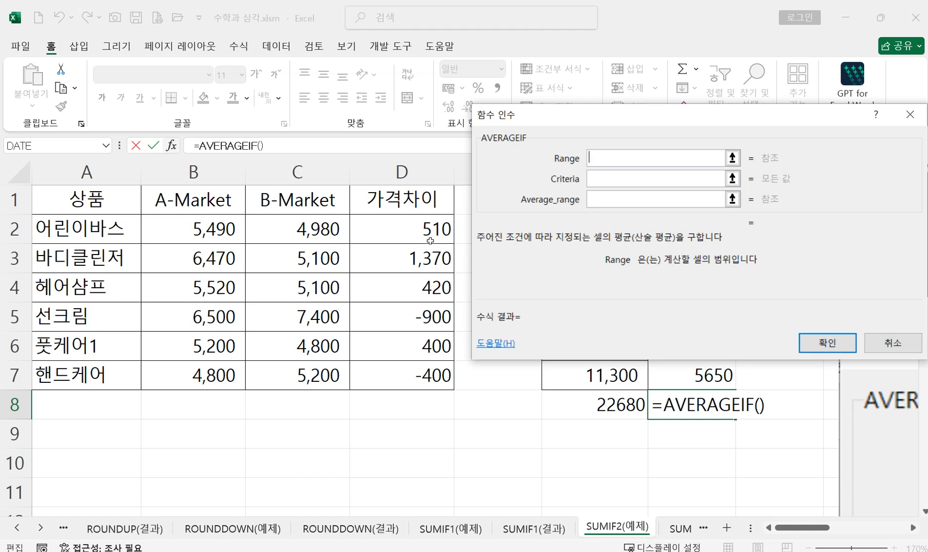
drag(408, 227, 399, 370)
Step: Set the criteria to ">0" and the average range to B2:B7, and enter the AVERAGEIF formula in G8
click(646, 179)
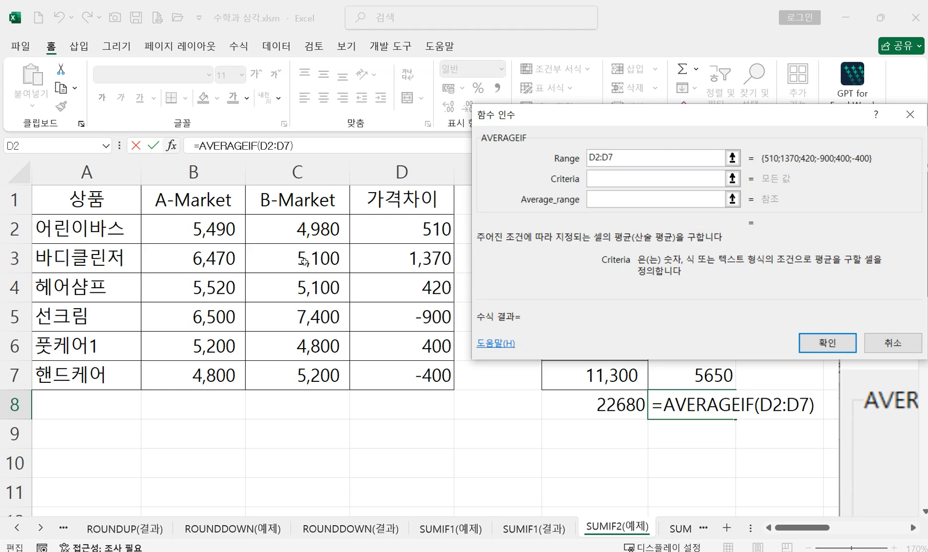
text(>?)
key(BackSpace)
text(0)
click(644, 199)
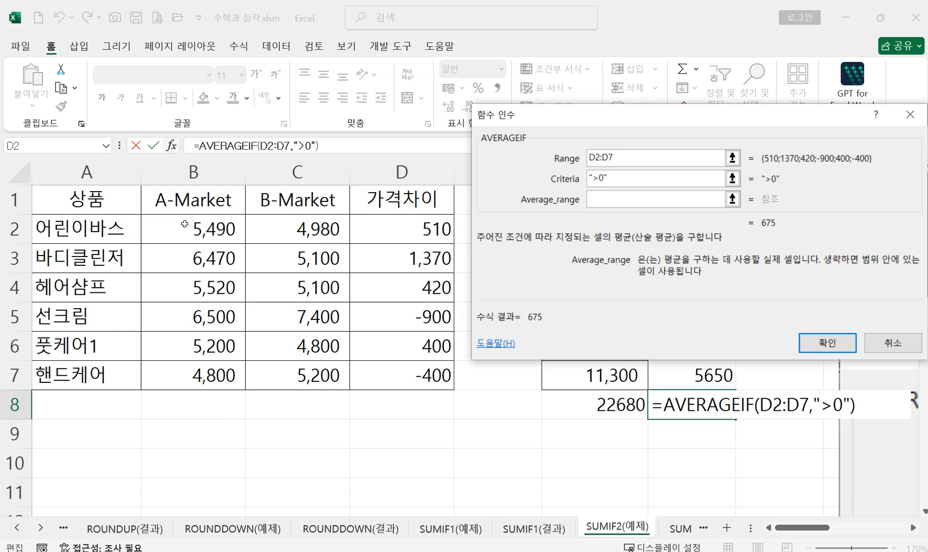
drag(185, 223, 233, 380)
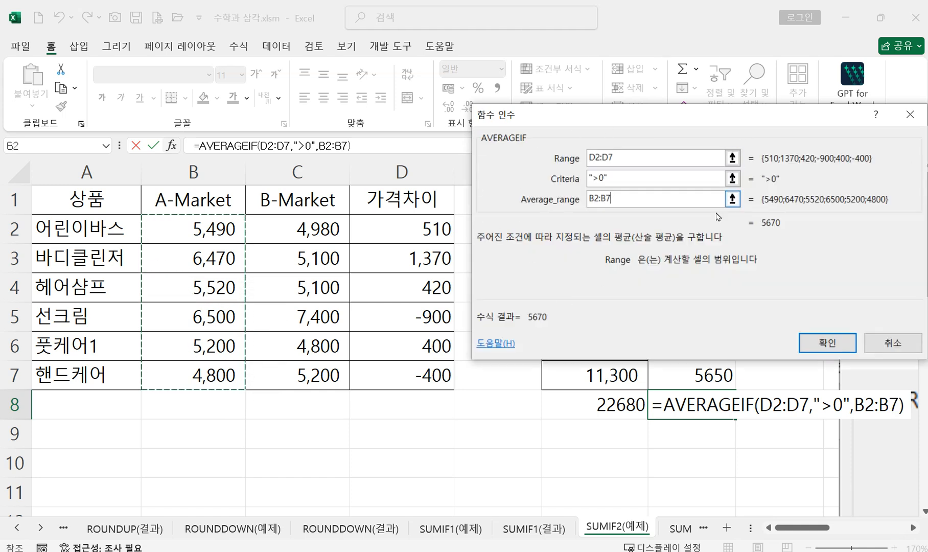
click(817, 353)
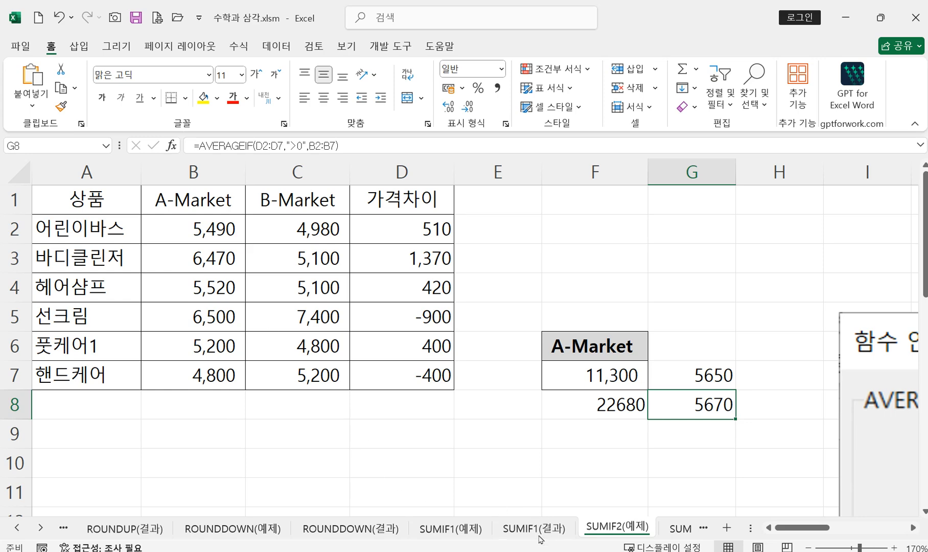
Step: Open the SUMIF3(예제) sheet and look over its book sales table and the bookstore total rows
scroll(672, 530, down, 1)
click(664, 528)
click(669, 529)
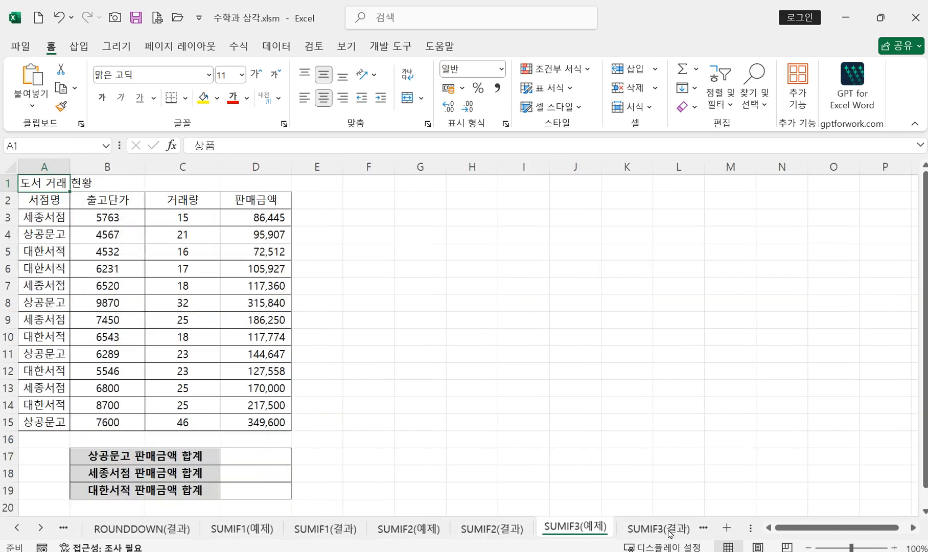
scroll(608, 484, down, 1)
scroll(567, 482, up, 1)
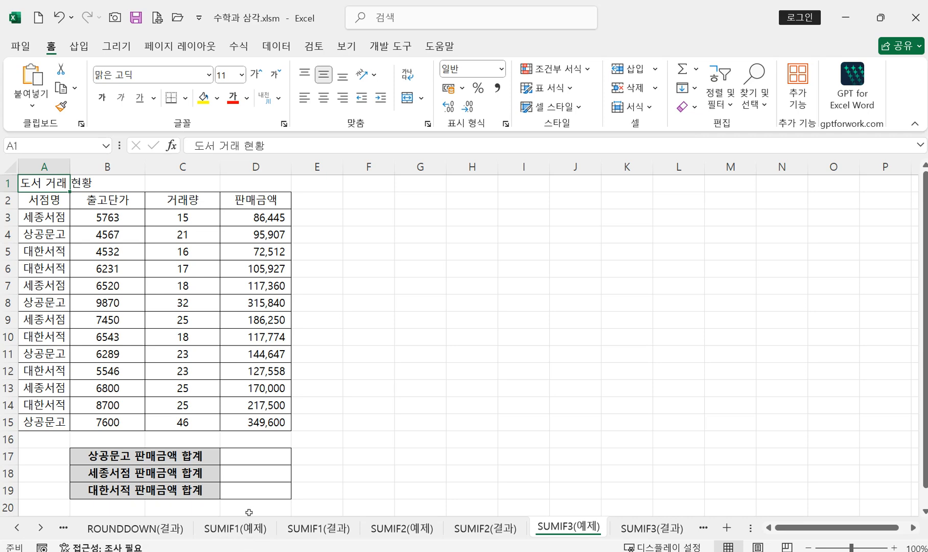
Step: Return to the SUMIF1(예제) sheet and start a COUNTIF formula in F8, beside the allowance results
click(250, 528)
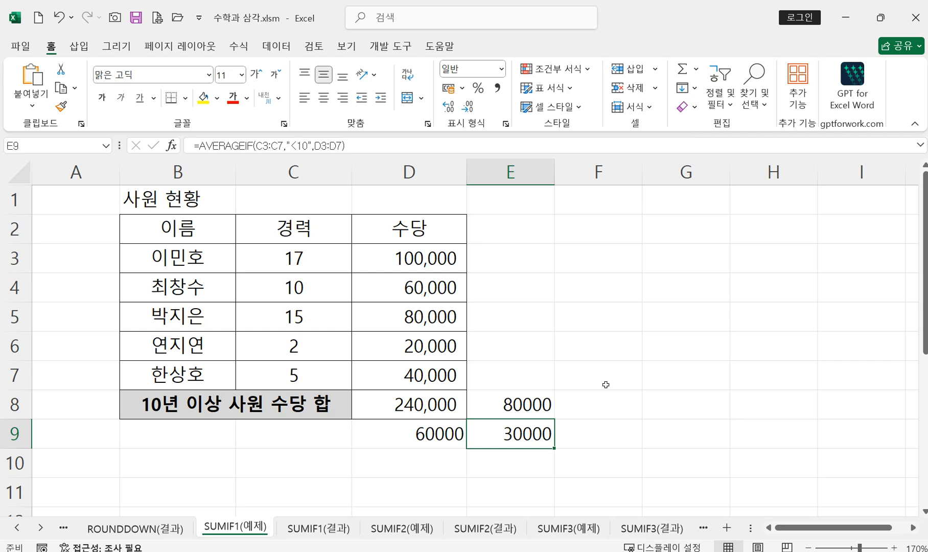
click(594, 412)
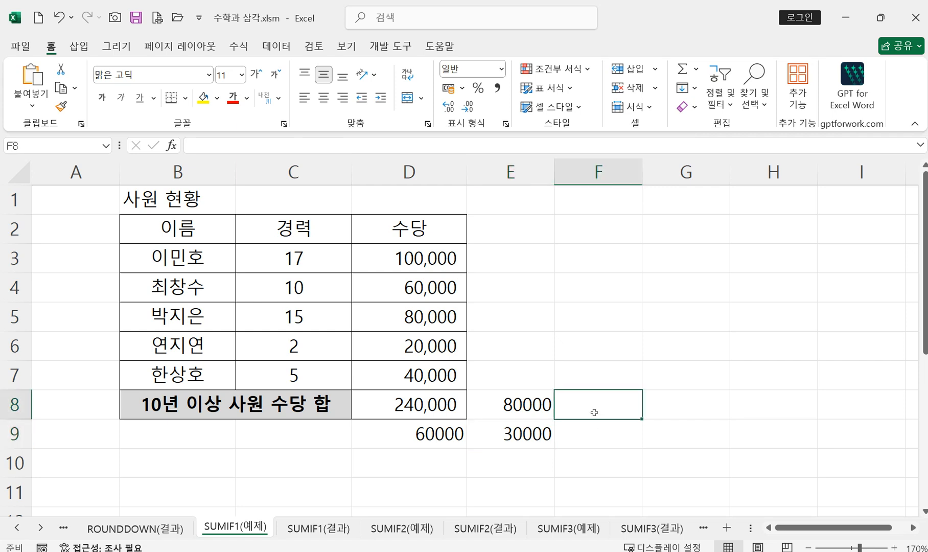
click(396, 404)
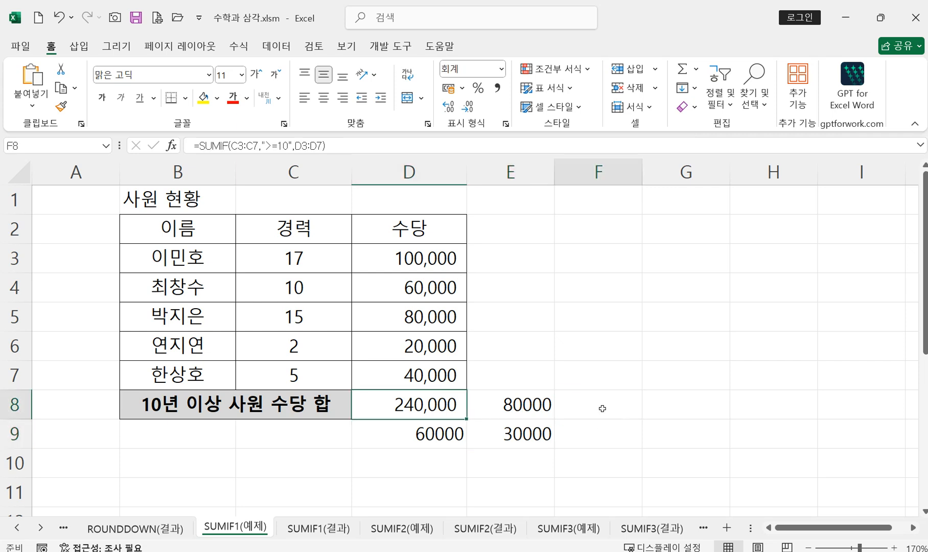
click(602, 409)
text(=)
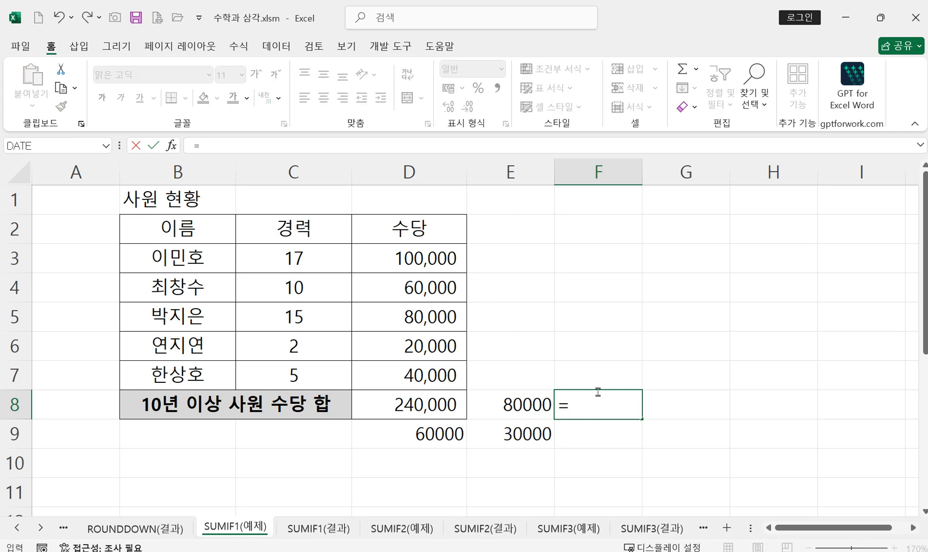
text(cou)
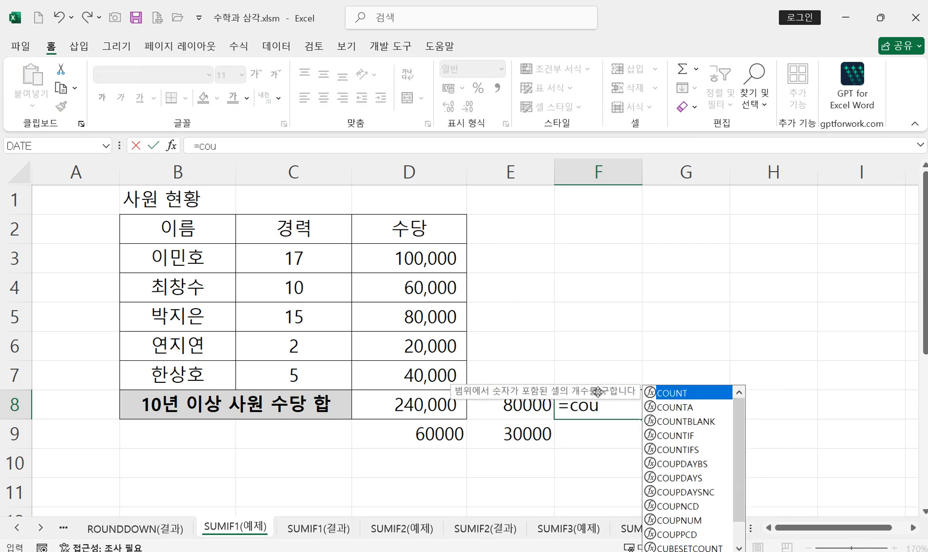
double_click(675, 435)
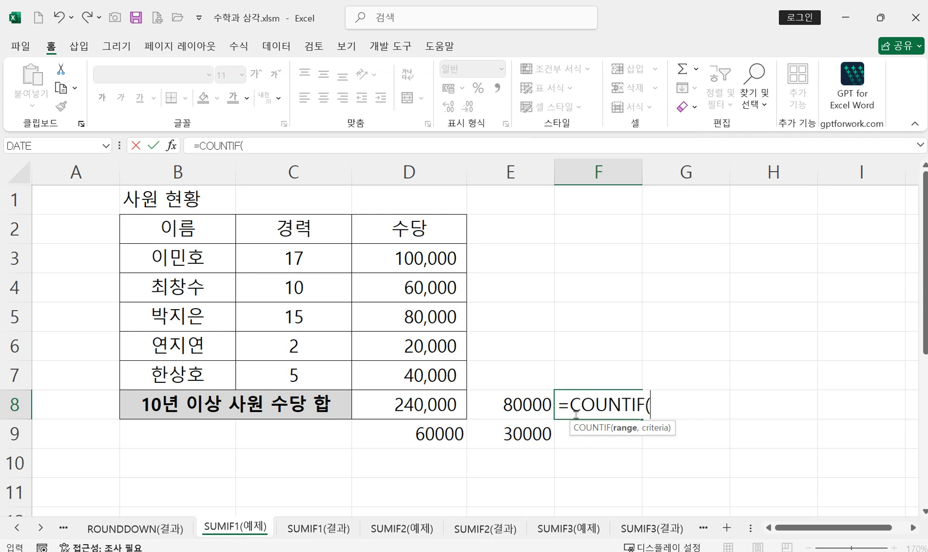
drag(570, 405, 633, 416)
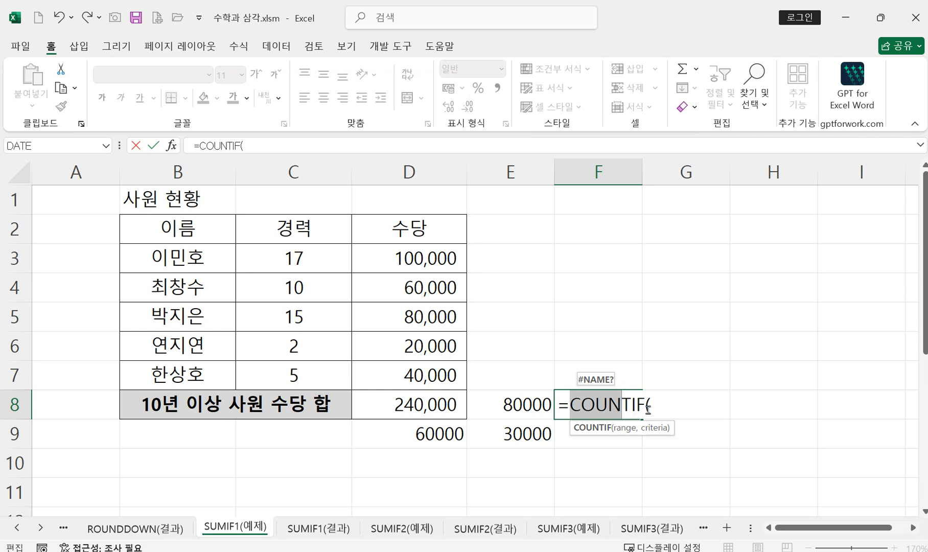
click(668, 410)
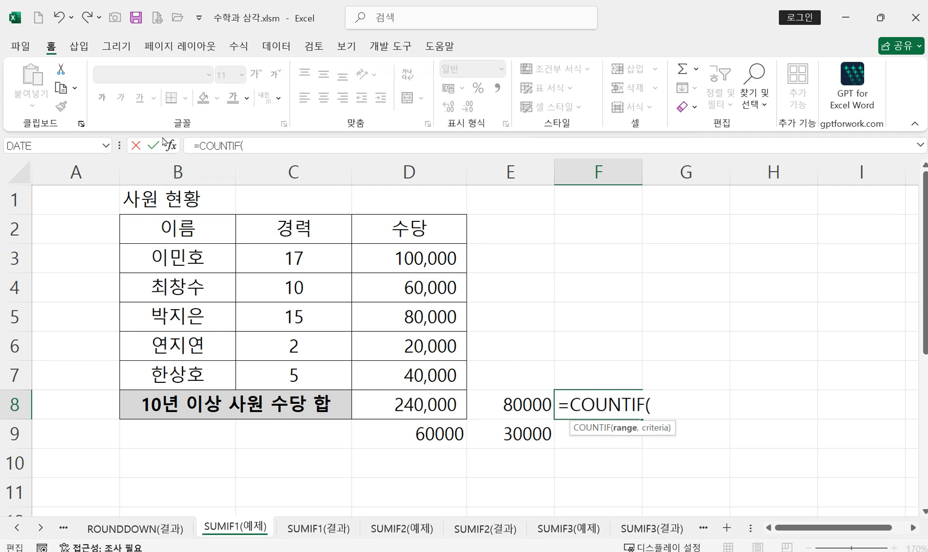
Step: Set the COUNTIF range to the experience values in C3:C7 and the criteria to ">=10", and enter the formula in F8
click(171, 146)
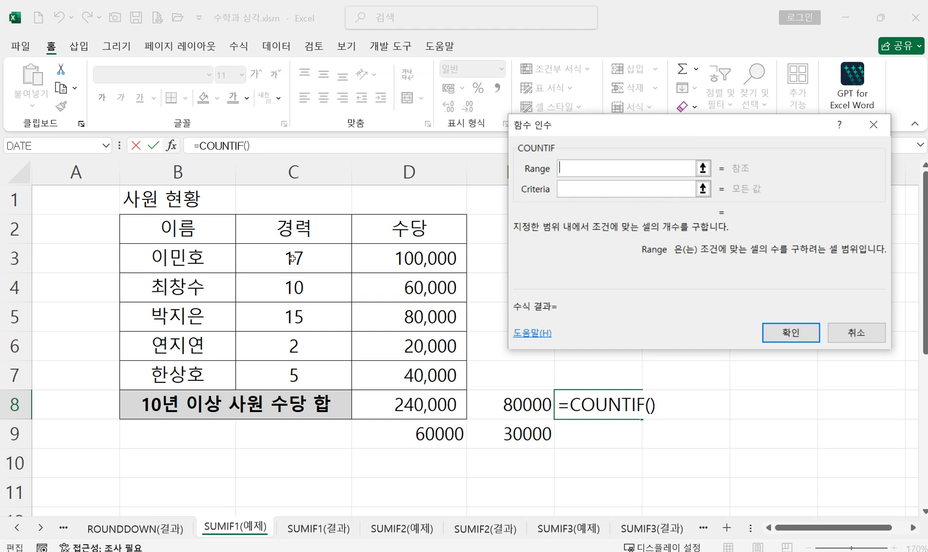
drag(293, 258, 282, 387)
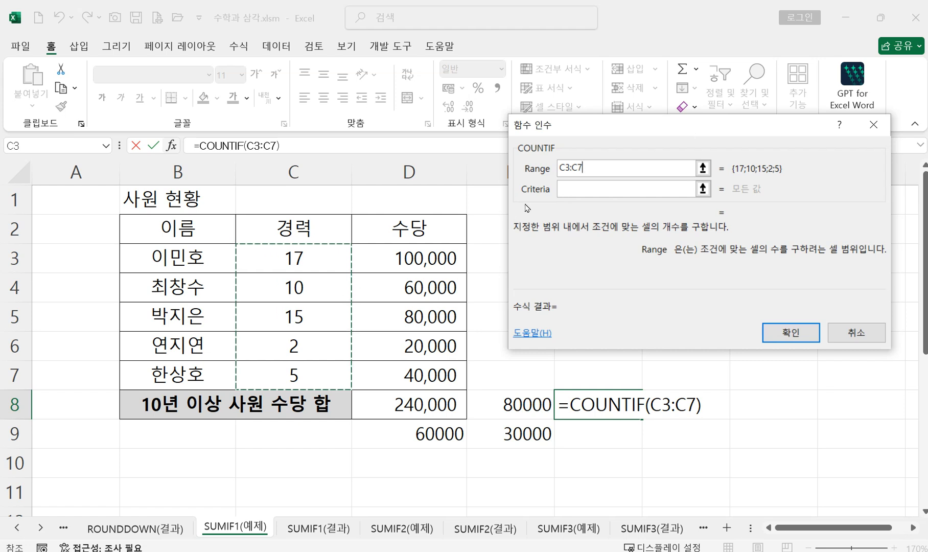
click(577, 189)
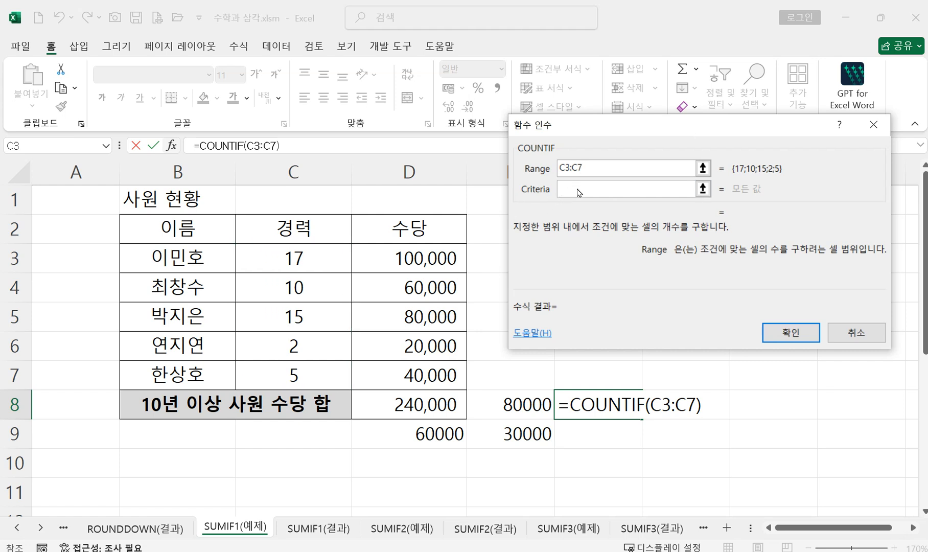
text(>=10)
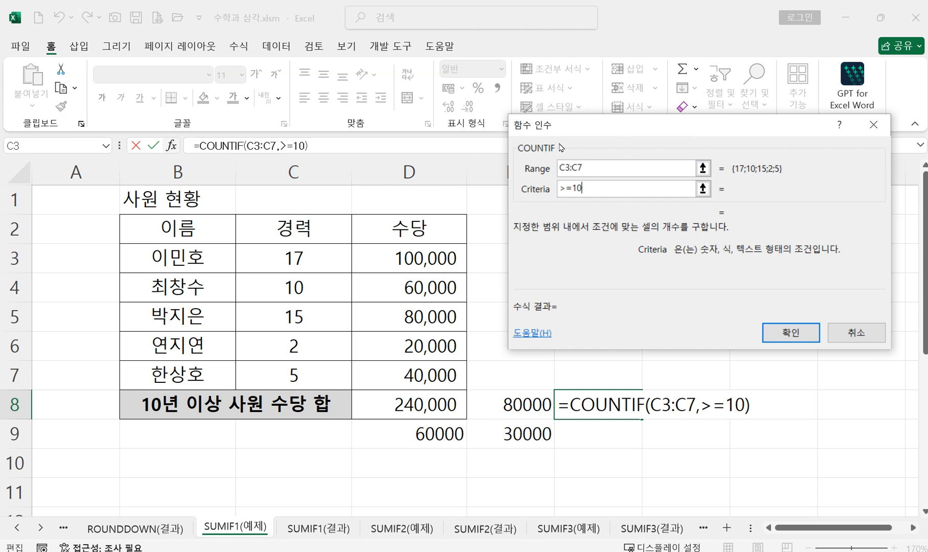
click(789, 335)
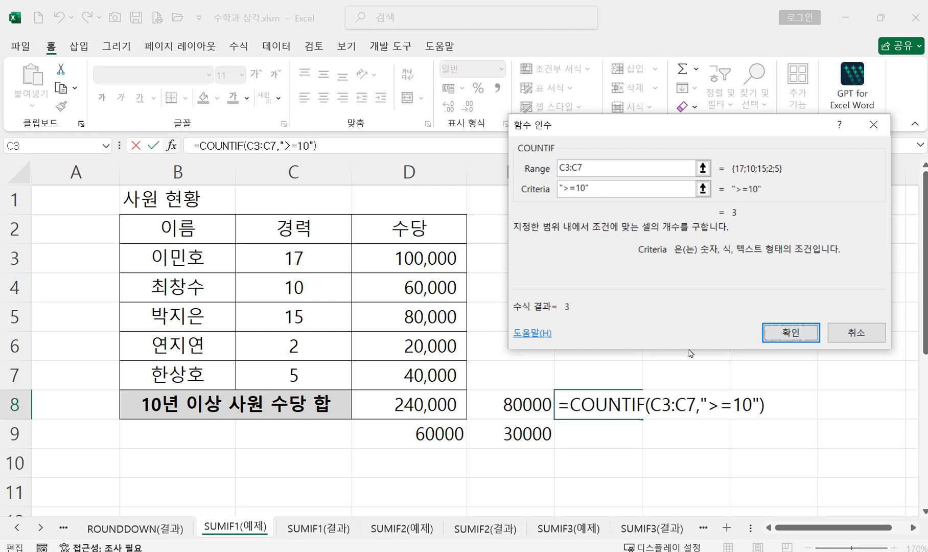
key(Return)
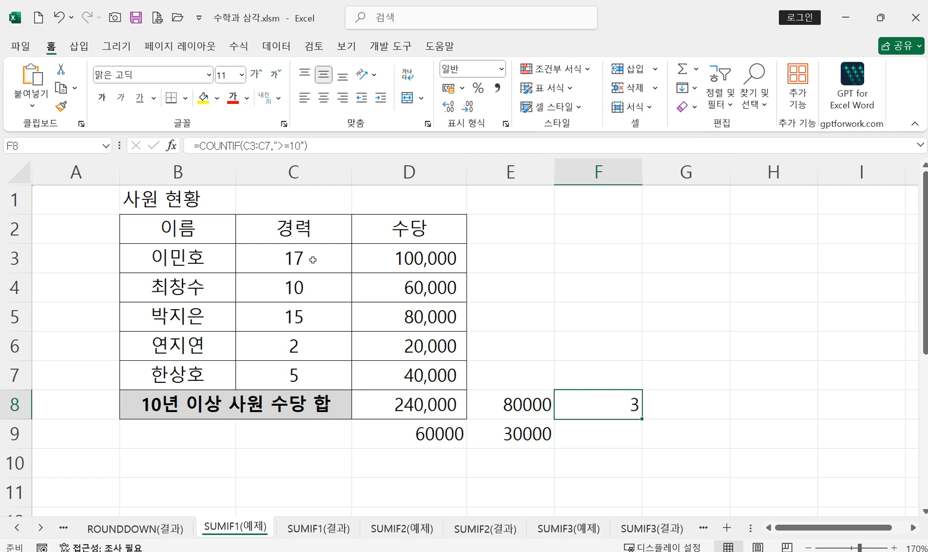
Step: Start a second COUNTIF formula in F9 and open its function arguments
click(591, 437)
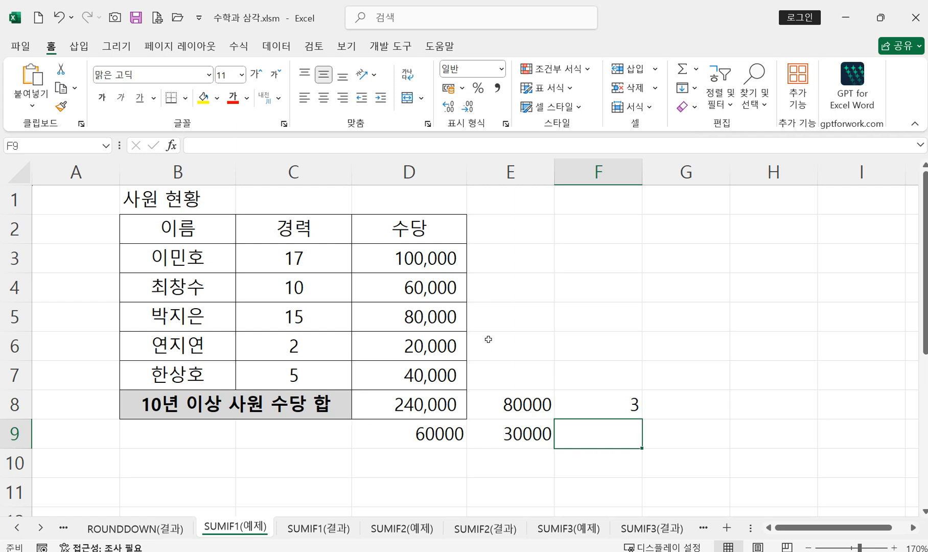
text(=cou)
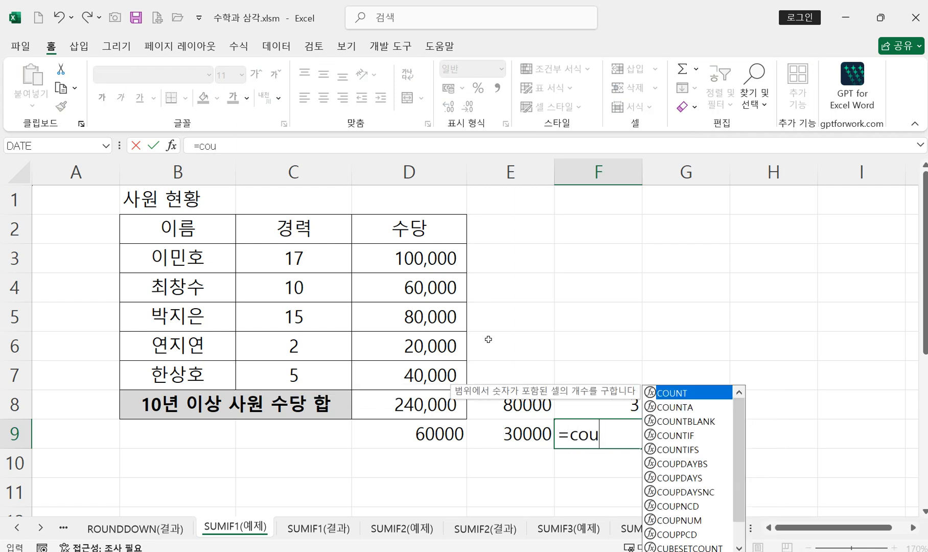
double_click(693, 434)
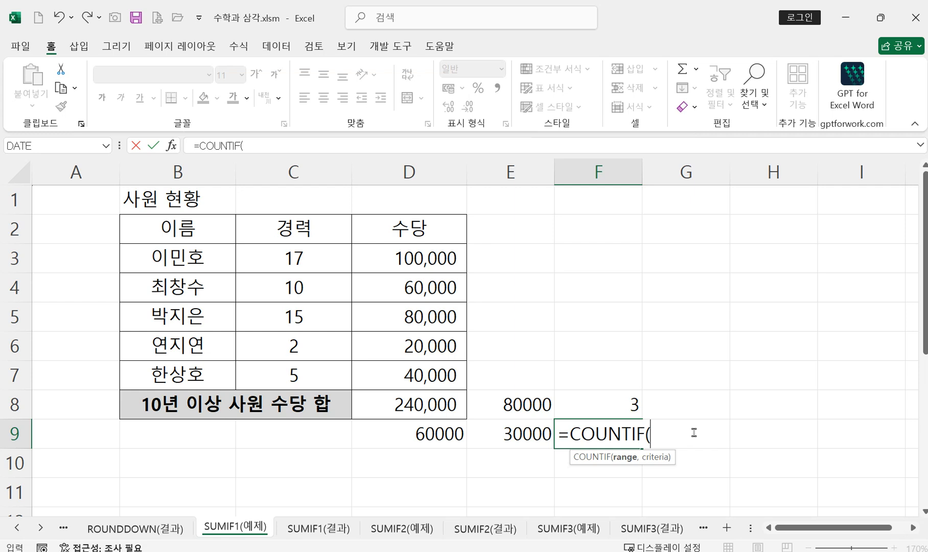
click(172, 146)
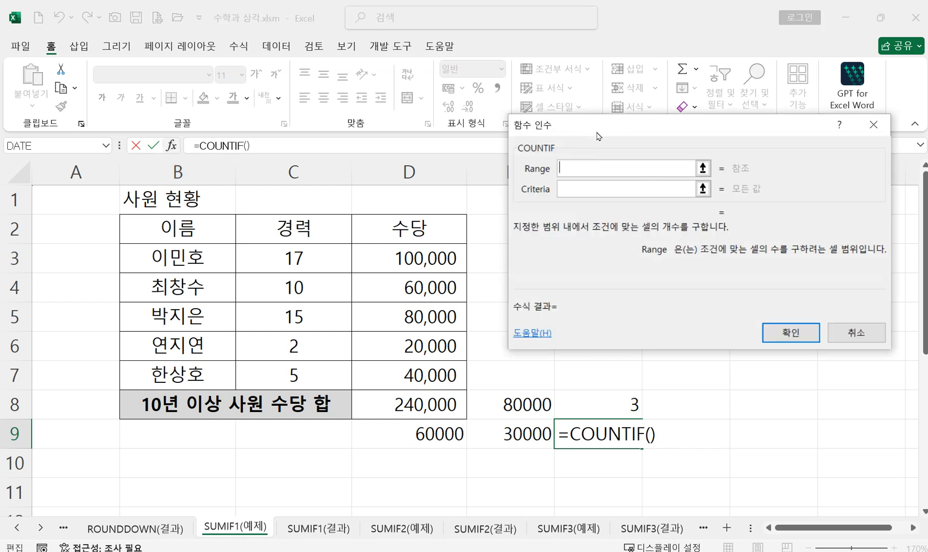
Step: Set the range to C3:C7 and the criteria to "<10", and enter the COUNTIF formula in F9
click(297, 262)
drag(297, 262, 299, 373)
click(619, 189)
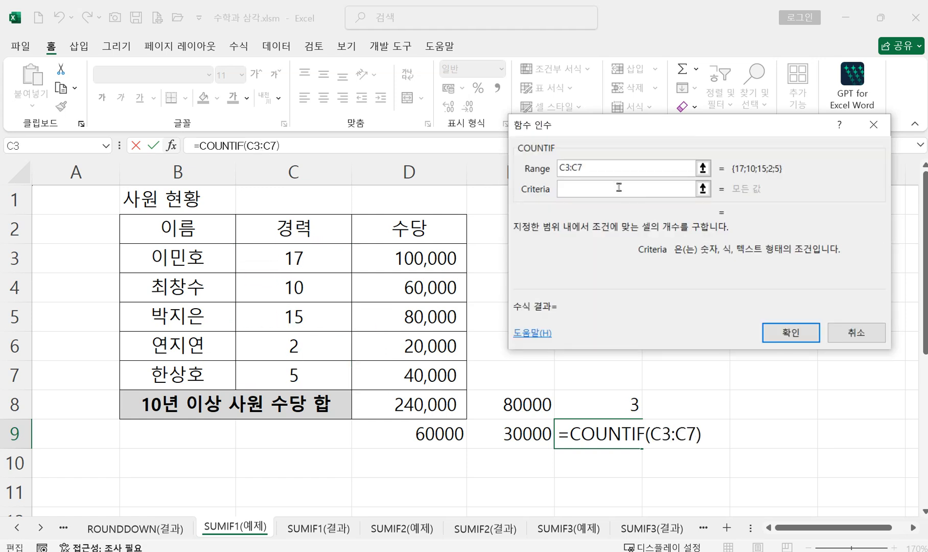
text(<10)
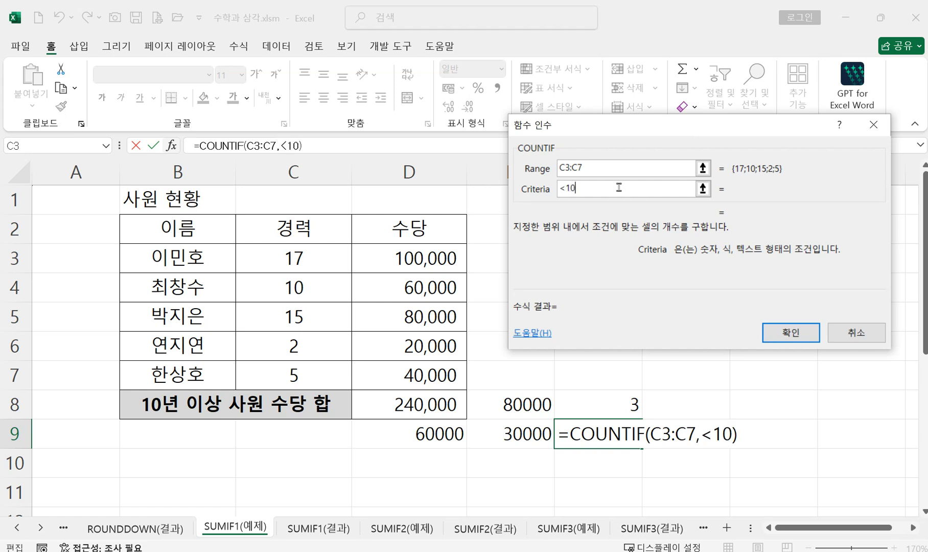
click(787, 341)
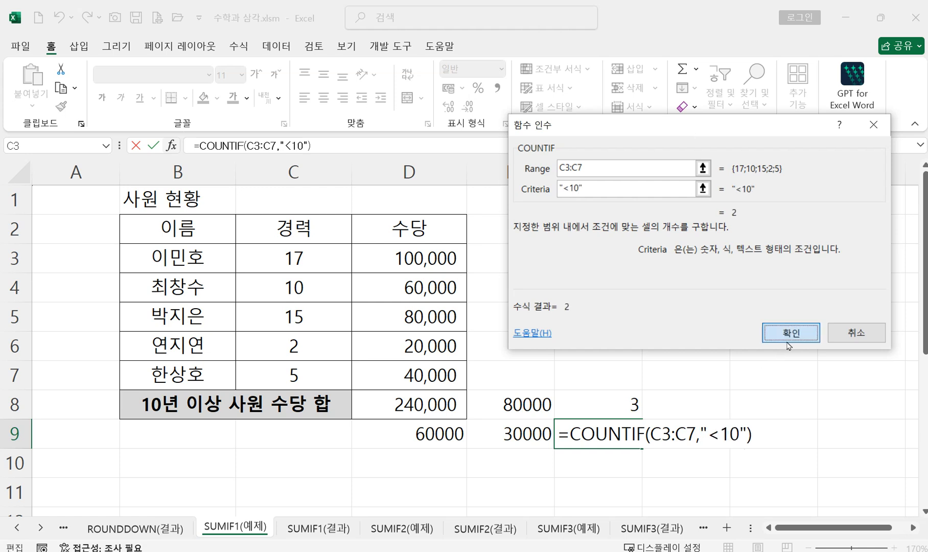
click(787, 342)
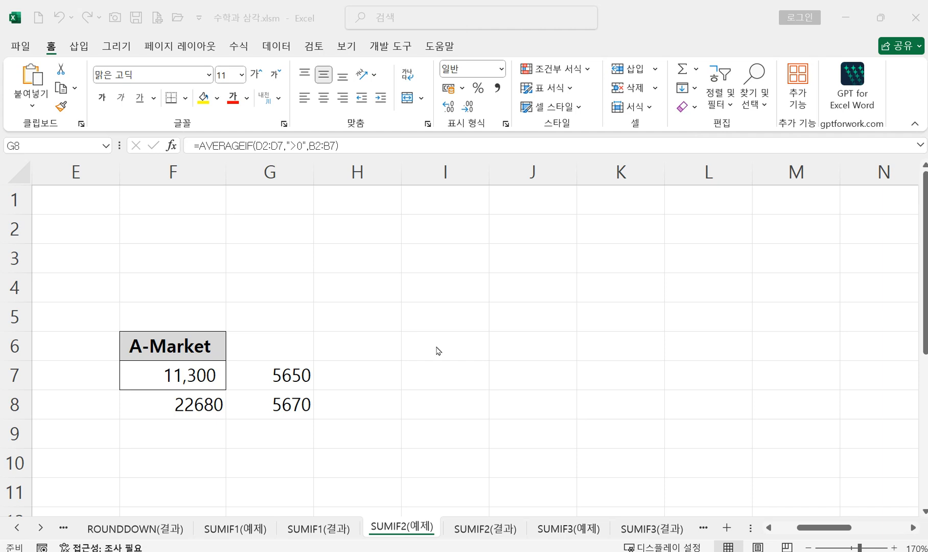
Step: Start a COUNTIF formula in H7, beside the A-Market averages, and open its function arguments
click(352, 376)
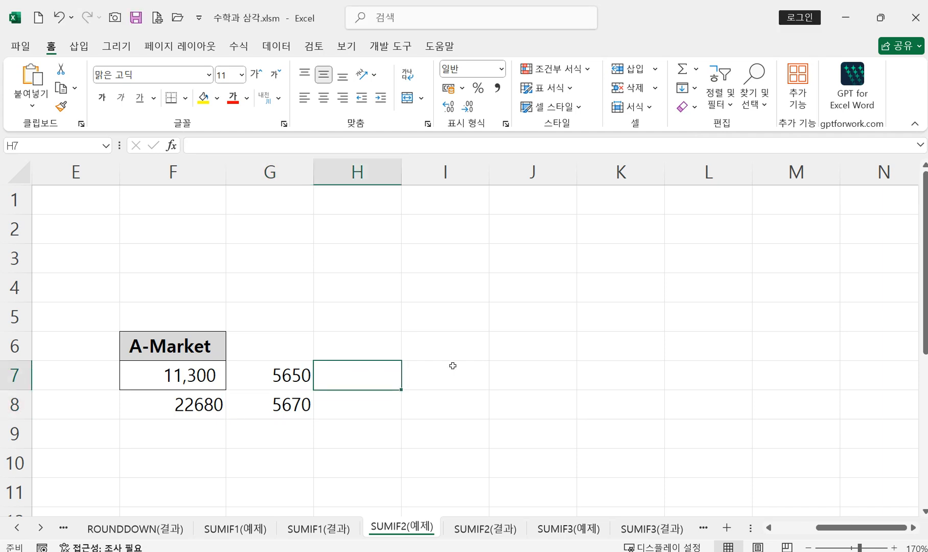
text(=)
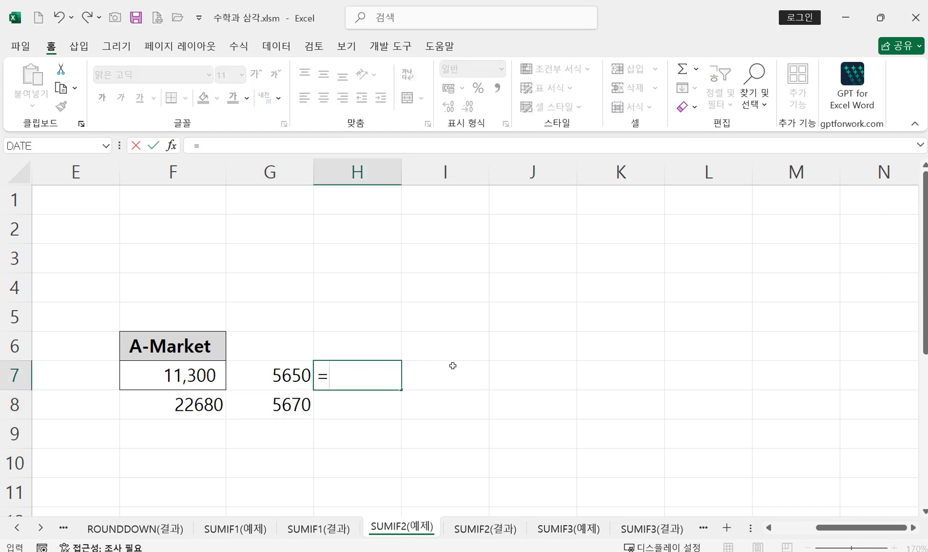
text(cou)
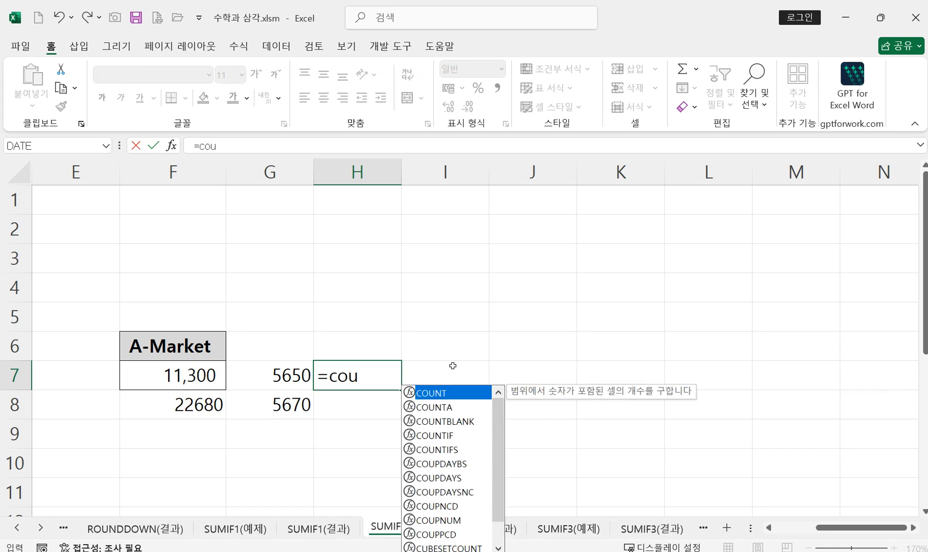
double_click(450, 436)
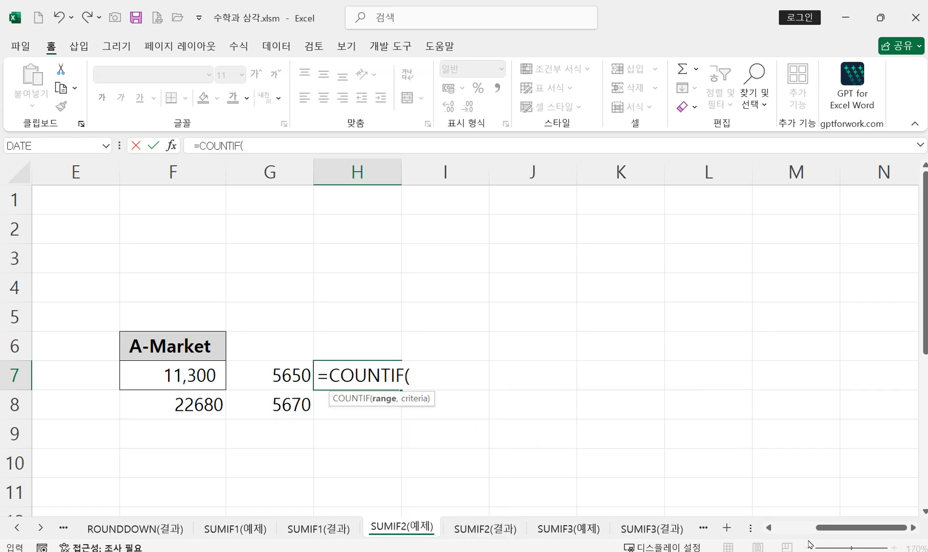
scroll(563, 405, left, 6)
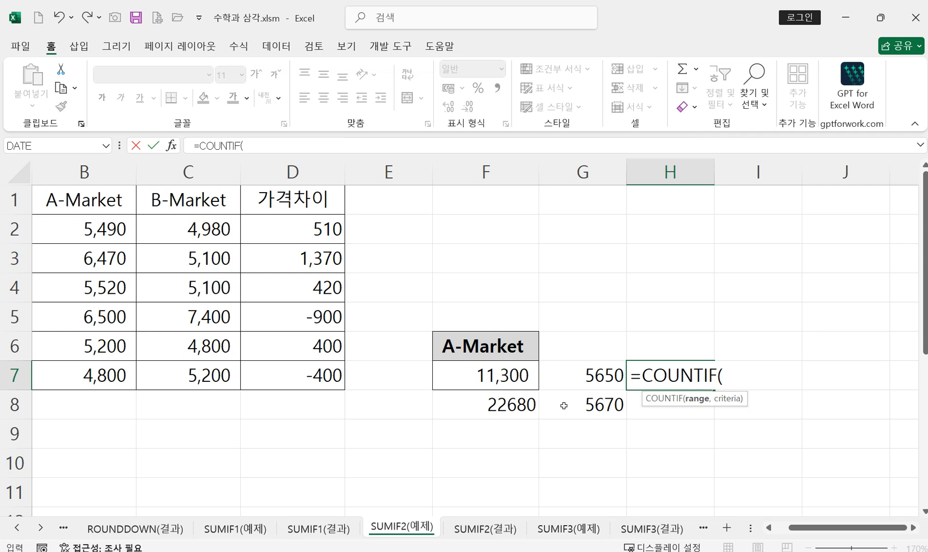
click(171, 146)
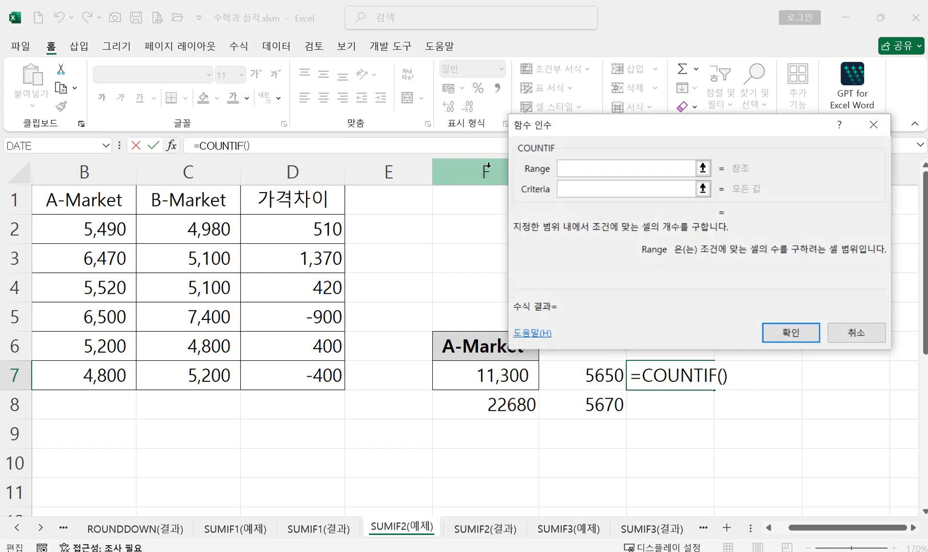
Step: Set the COUNTIF range to the price differences in D2:D7 and the criteria to "<0", and enter the formula in H7
drag(301, 231, 307, 372)
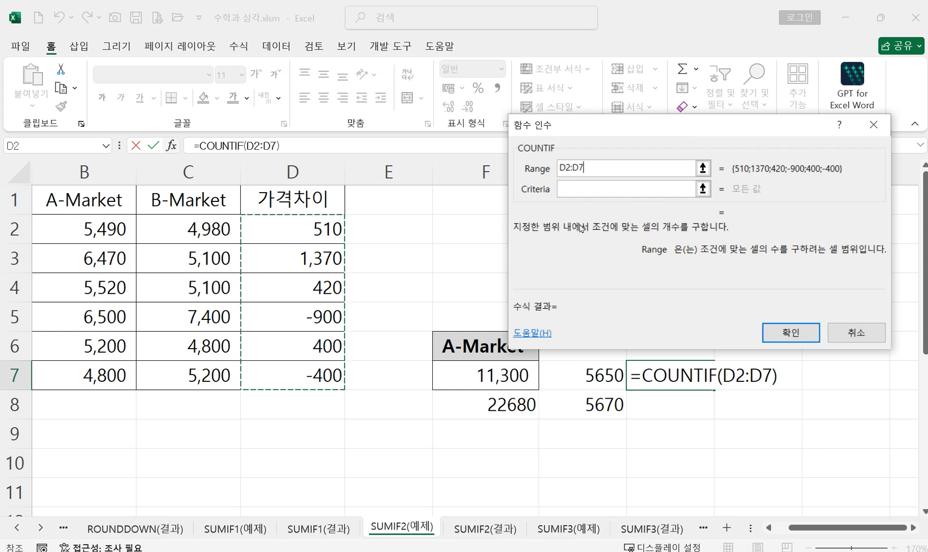
click(582, 190)
text(<0)
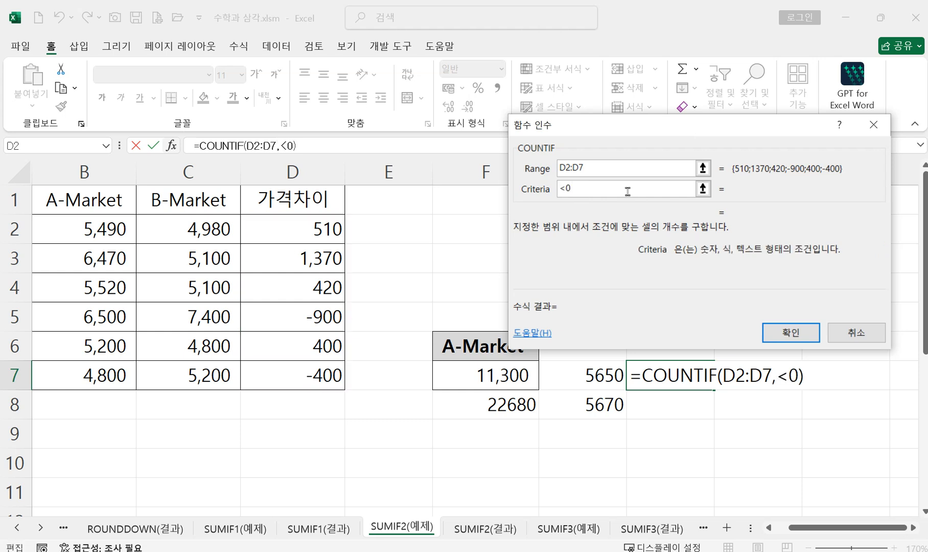
click(794, 333)
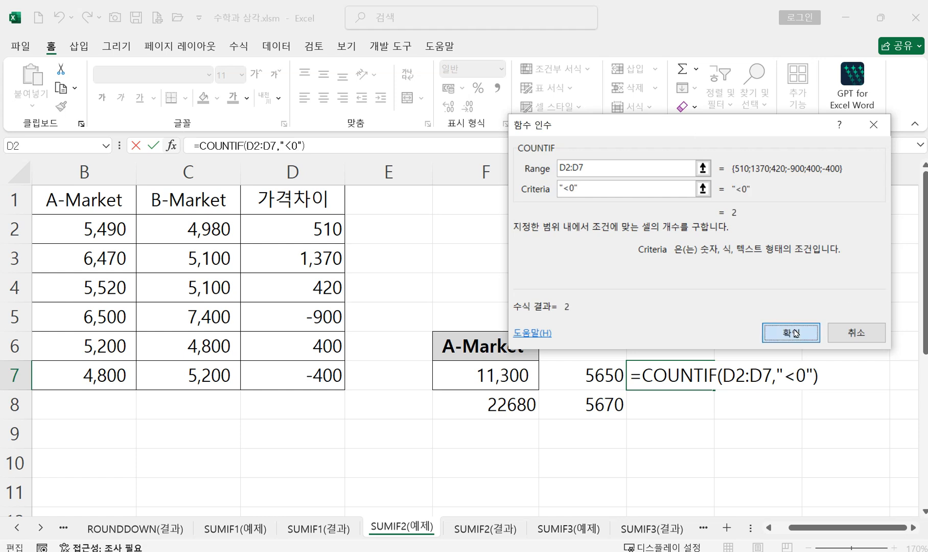
click(782, 324)
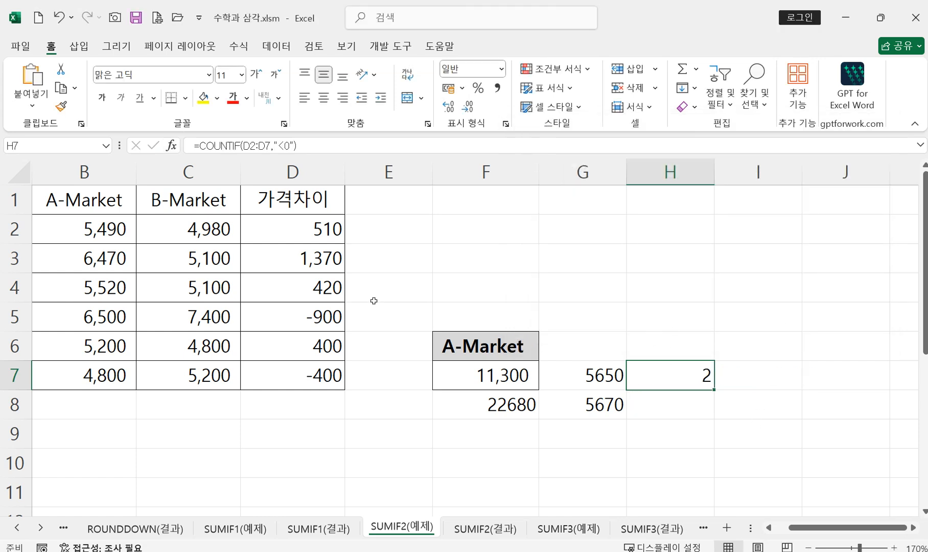
Step: Start a second COUNTIF formula in H8 and open its function arguments
click(657, 411)
text(=cou)
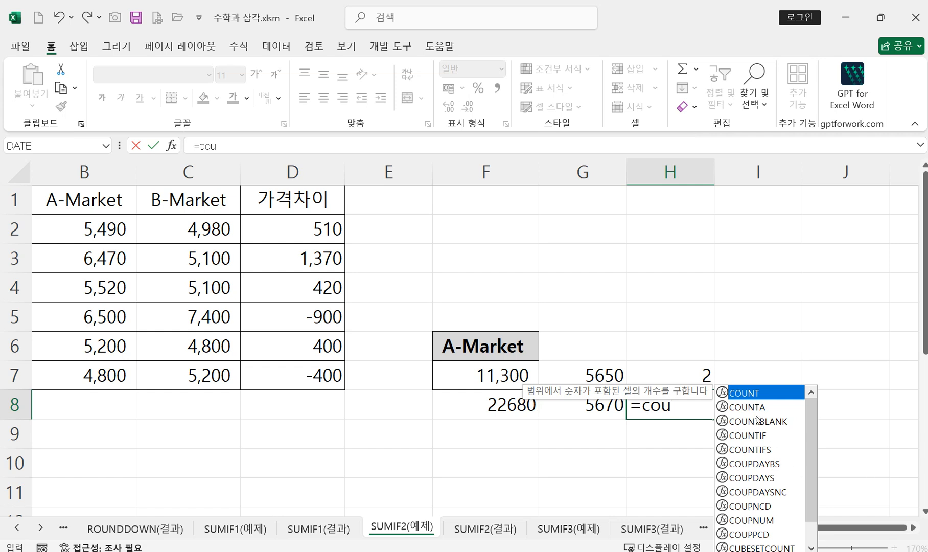
double_click(747, 435)
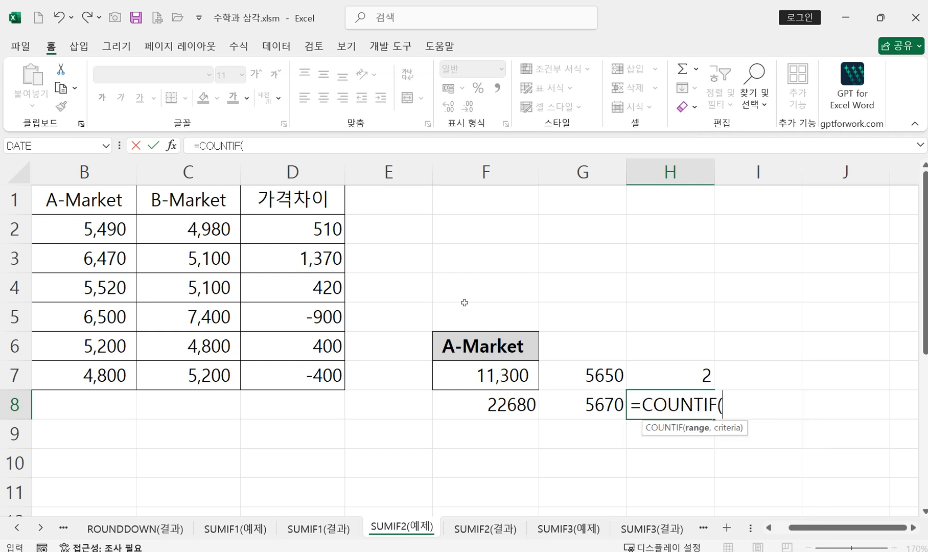
click(171, 146)
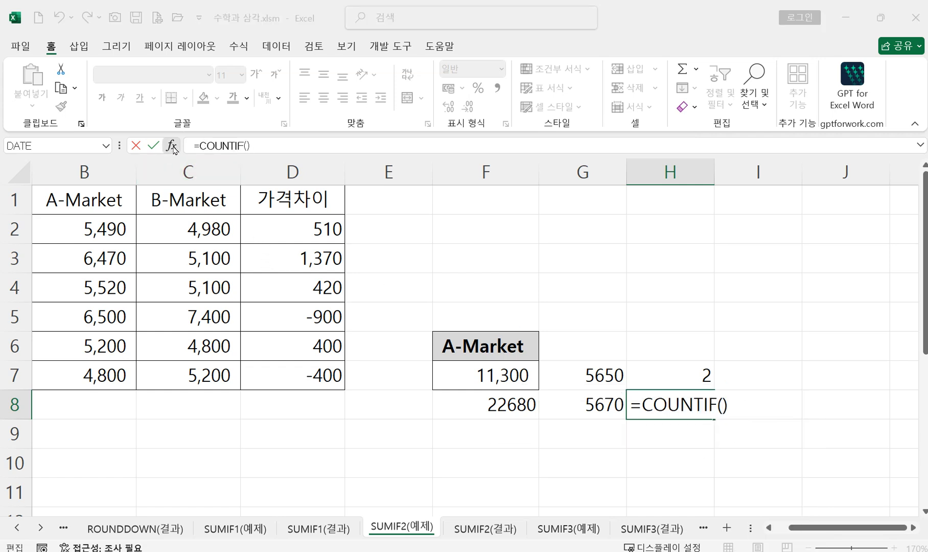
Step: Set the range to D2:D7 and the criteria to ">0", and enter the COUNTIF formula in H8
drag(293, 237, 300, 374)
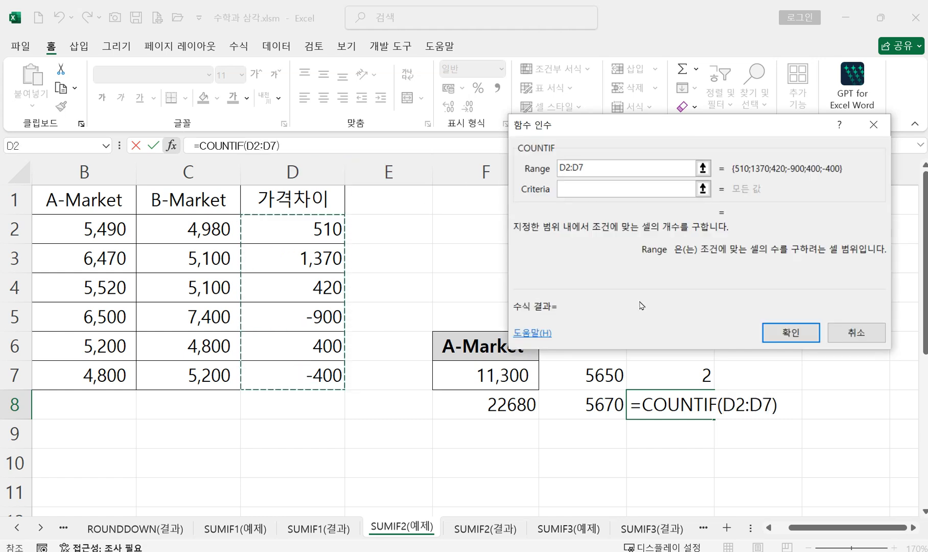
click(587, 189)
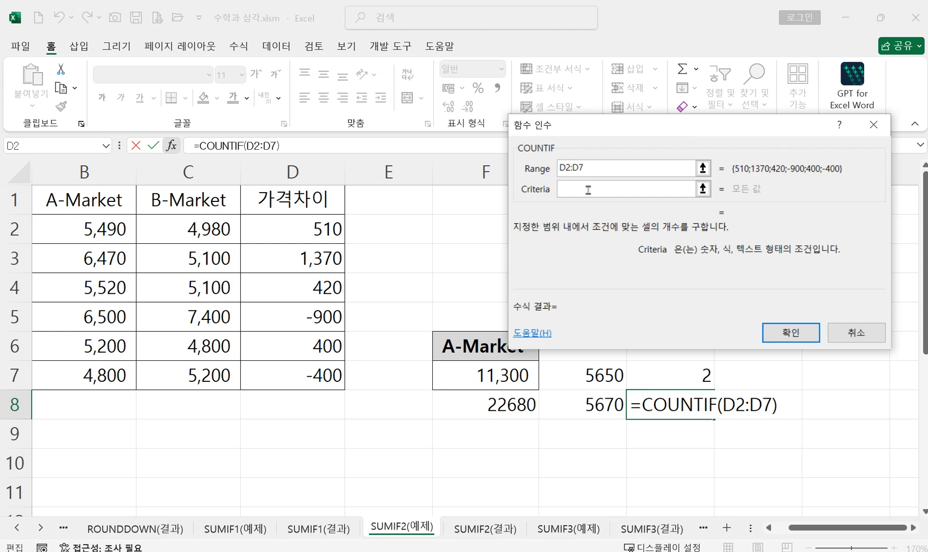
text(>0)
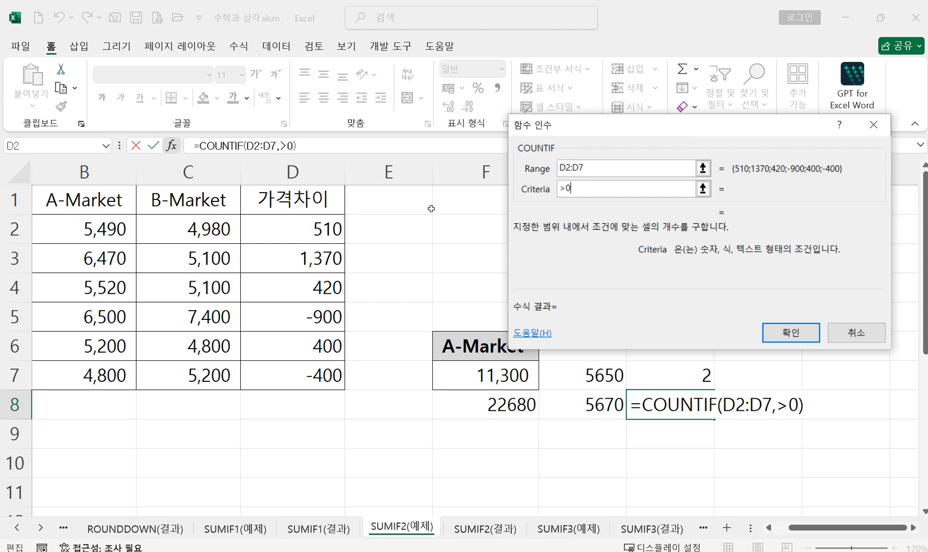
click(782, 333)
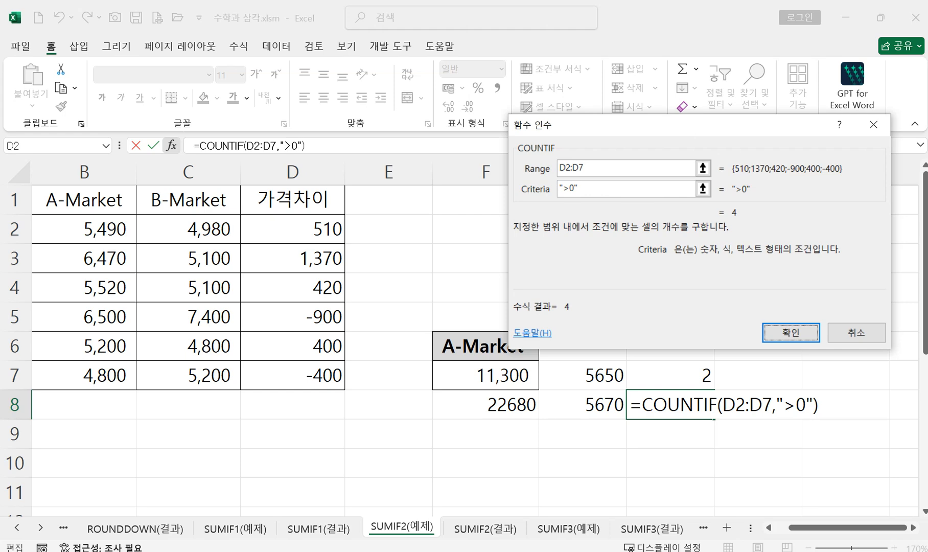
click(795, 333)
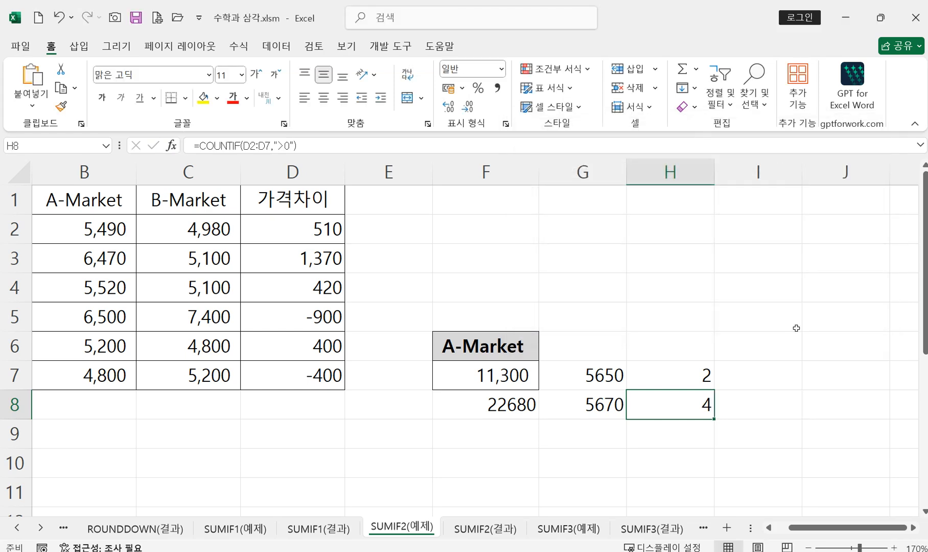
Step: Paste the captured picture of the COUNTIF function arguments at I7, beside the count results
click(914, 527)
scroll(794, 452, down, 2)
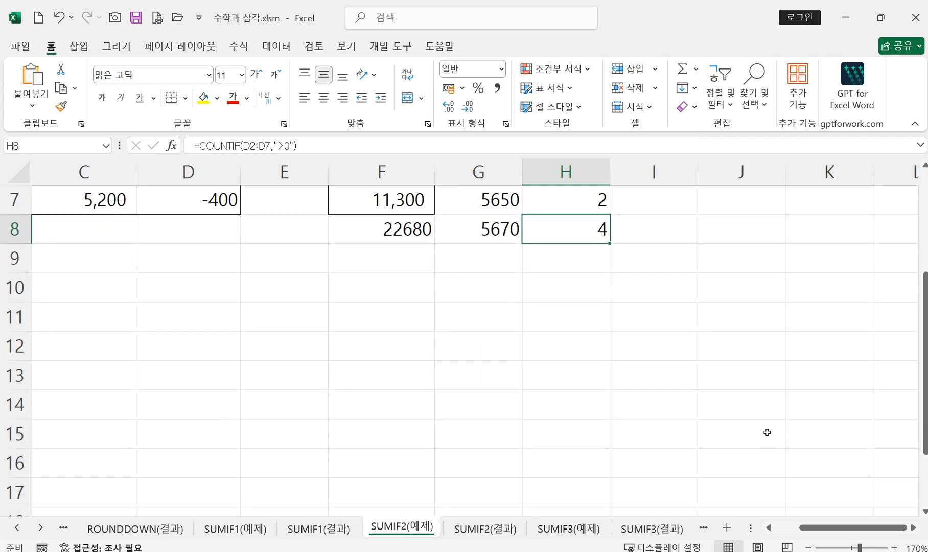
click(653, 203)
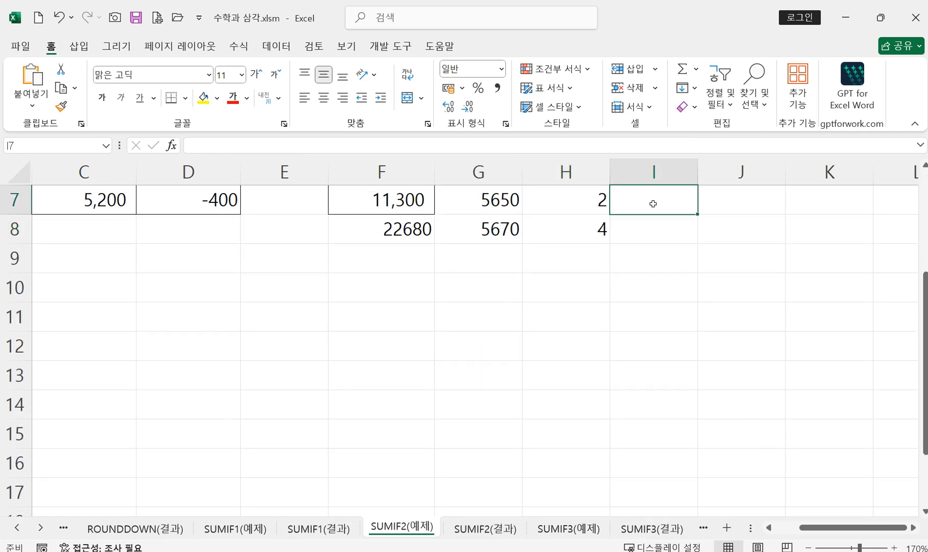
key(ctrl+v)
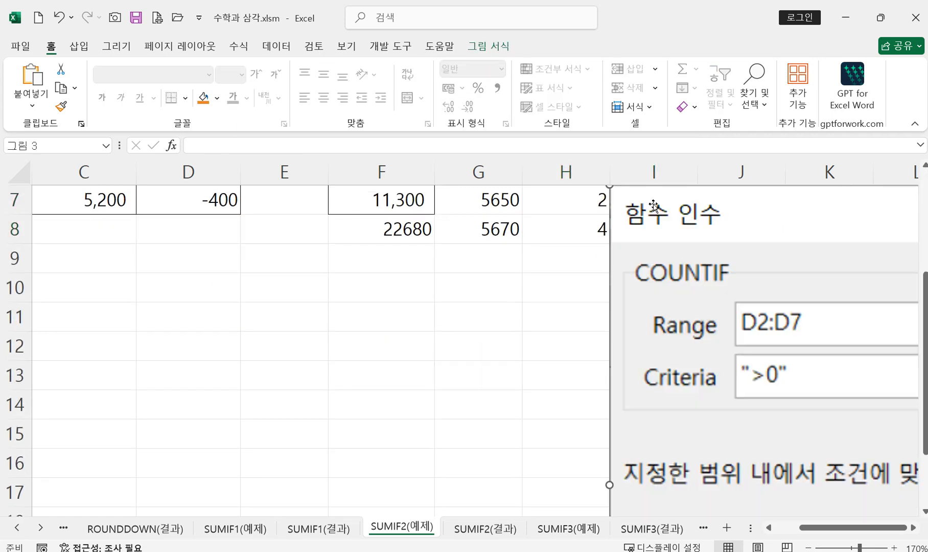